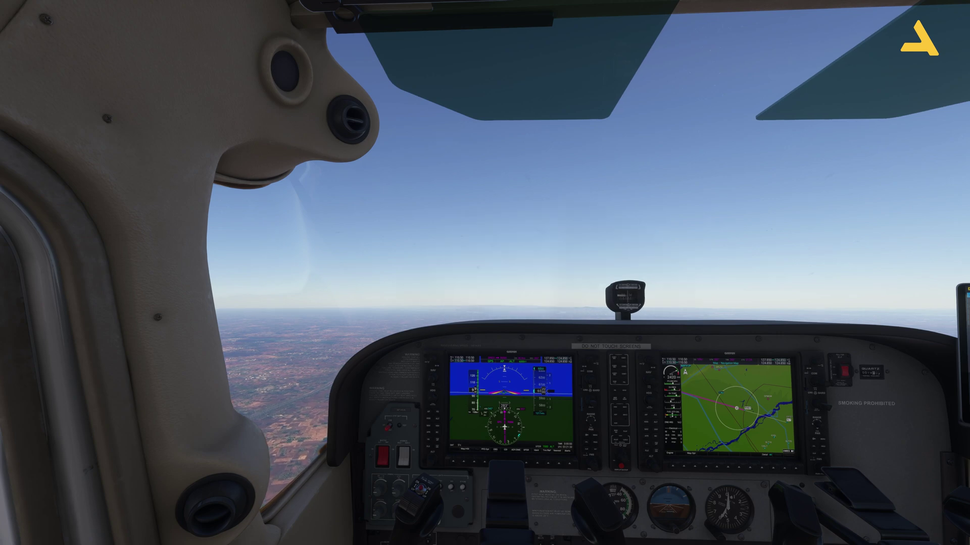
- Zoom to the MFD and step through the active OPST–OPIS flight plan from INDEK
{"action": "key", "text": "alt+2"}
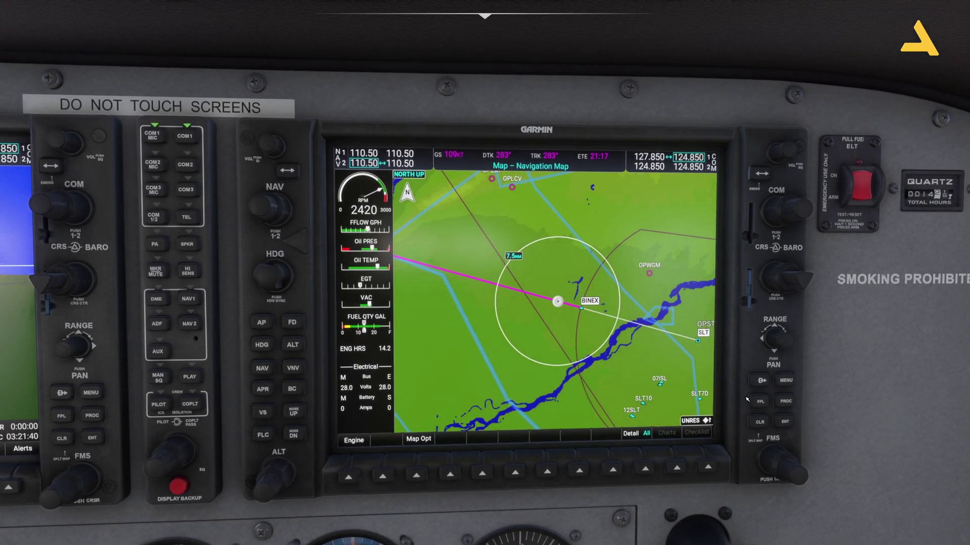
{"action": "left_click", "coordinate": [760, 401]}
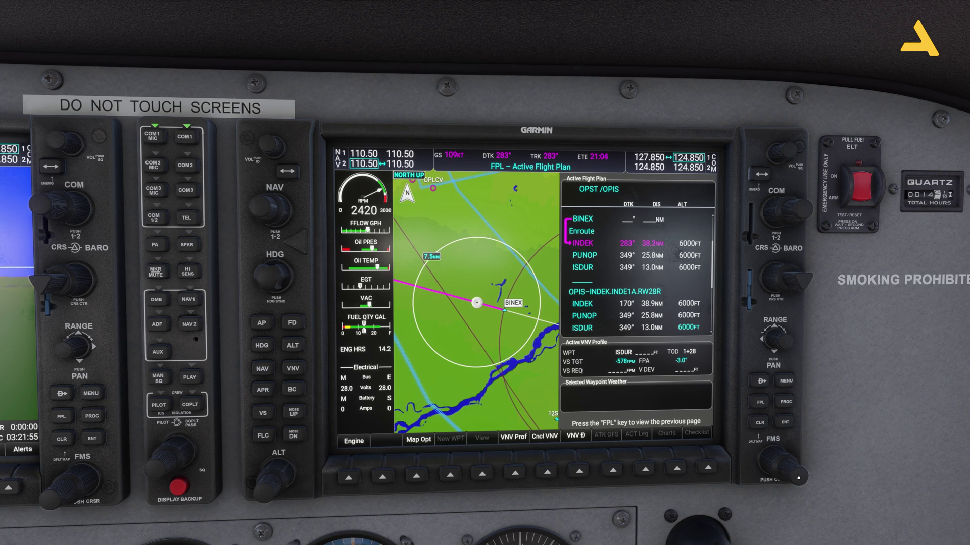
{"action": "left_click", "coordinate": [797, 478]}
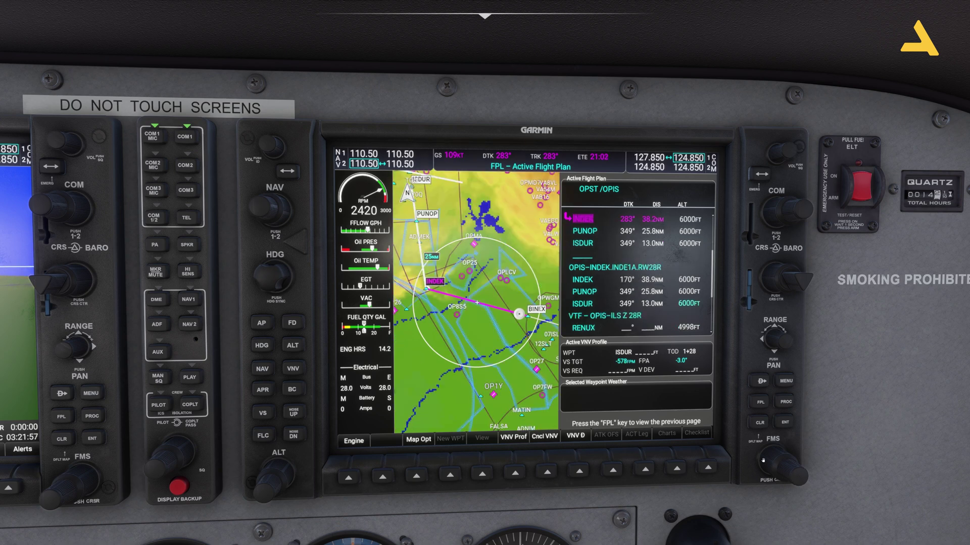
{"action": "scroll", "coordinate": [767, 460], "scroll_direction": "down", "scroll_amount": 1}
{"action": "scroll", "coordinate": [768, 460], "scroll_direction": "down", "scroll_amount": 5}
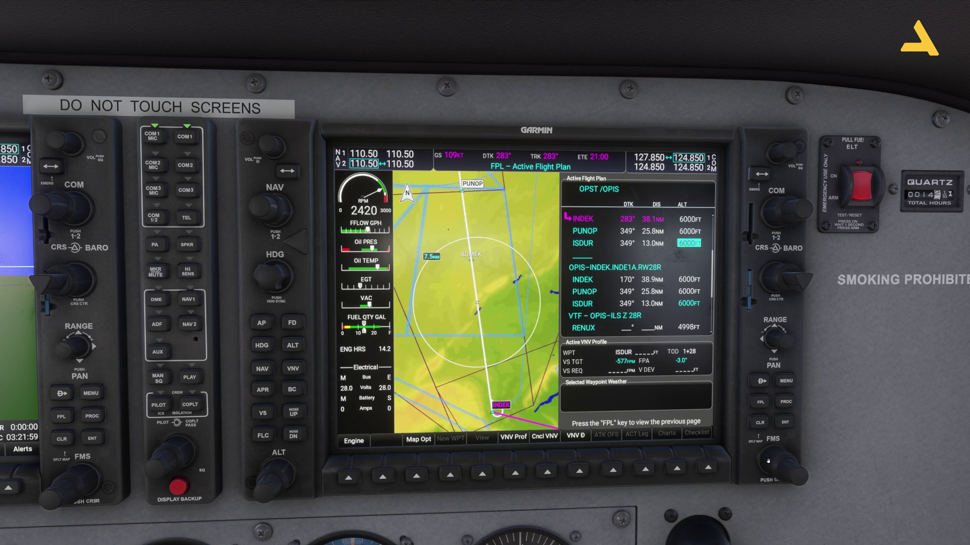
{"action": "scroll", "coordinate": [767, 460], "scroll_direction": "down", "scroll_amount": 1}
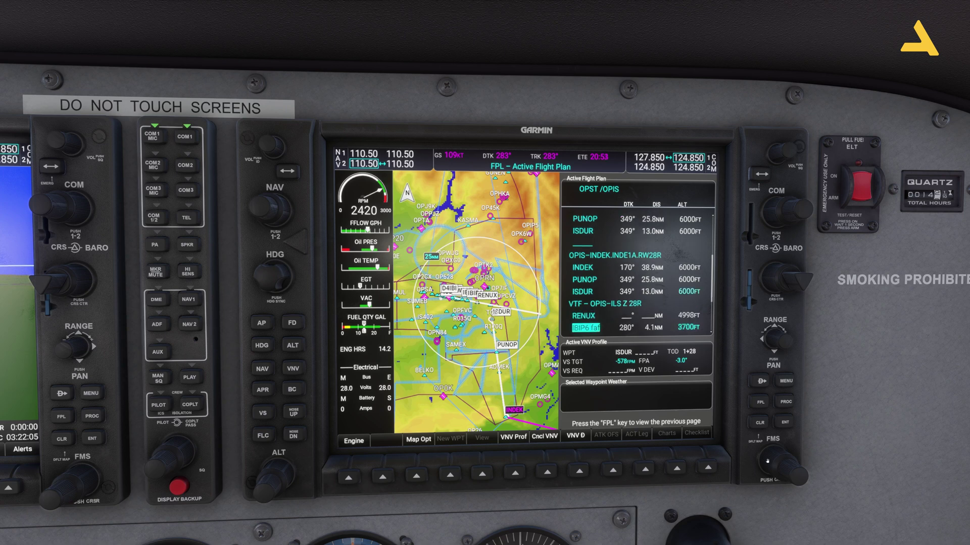
{"action": "scroll", "coordinate": [767, 461], "scroll_direction": "down", "scroll_amount": 1}
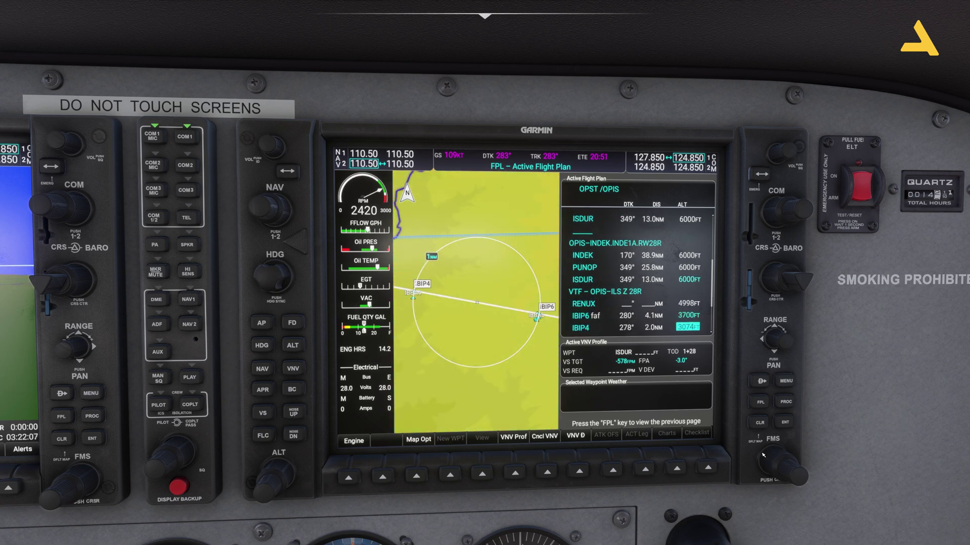
- Toggle the flight plan page off and back on, then return to the cockpit view
{"action": "left_click", "coordinate": [759, 403]}
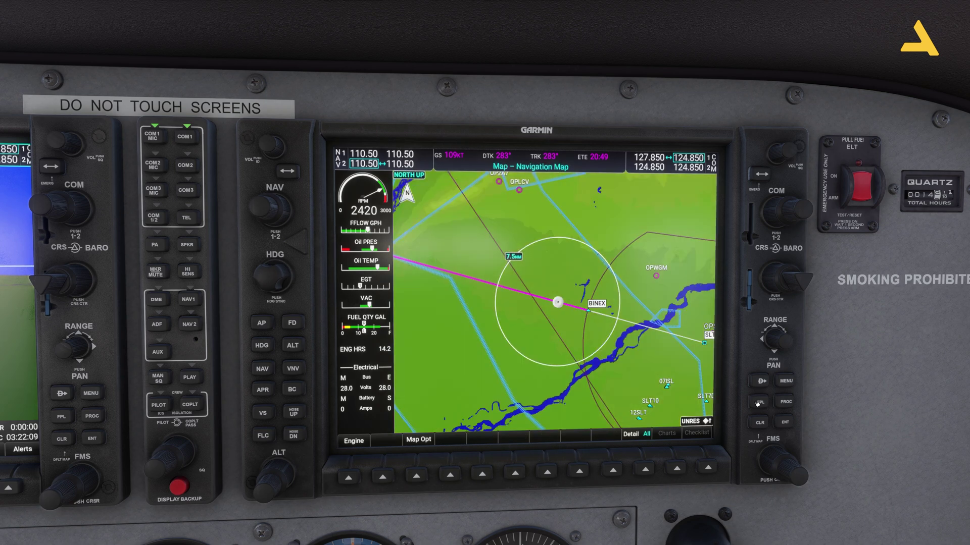
{"action": "left_click", "coordinate": [759, 403]}
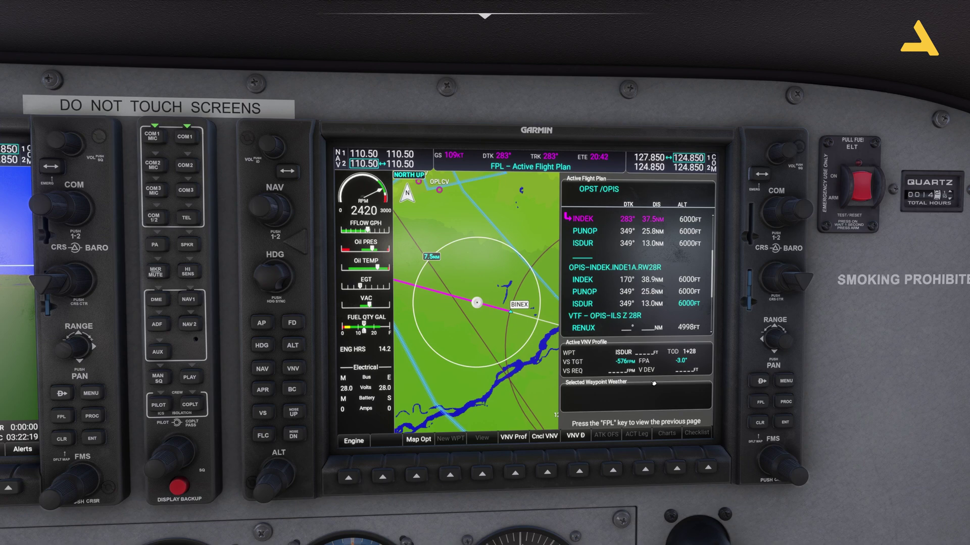
{"action": "key", "text": "ctrl+space"}
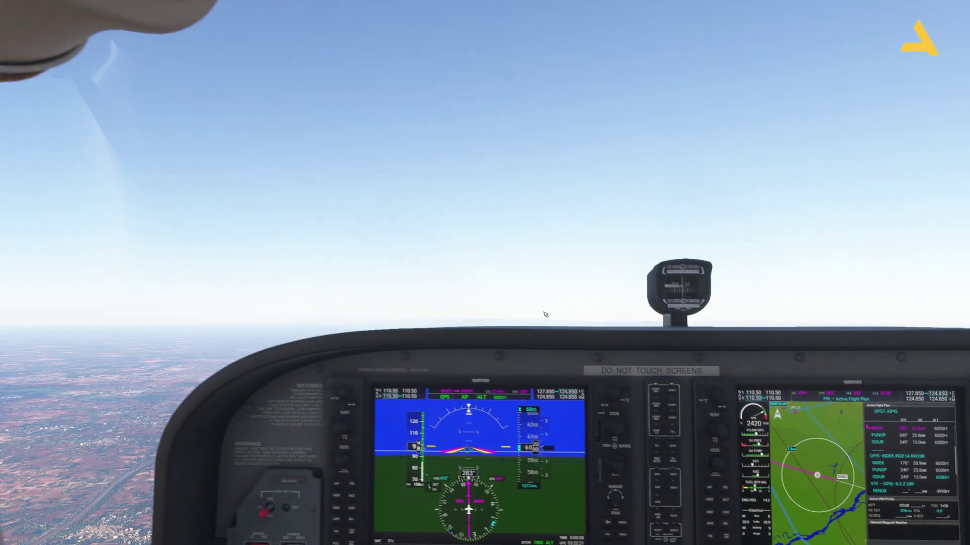
- Pop the cockpit tablet out as a 2-D EFB Route panel centred on screen
{"action": "key", "text": "alt+2"}
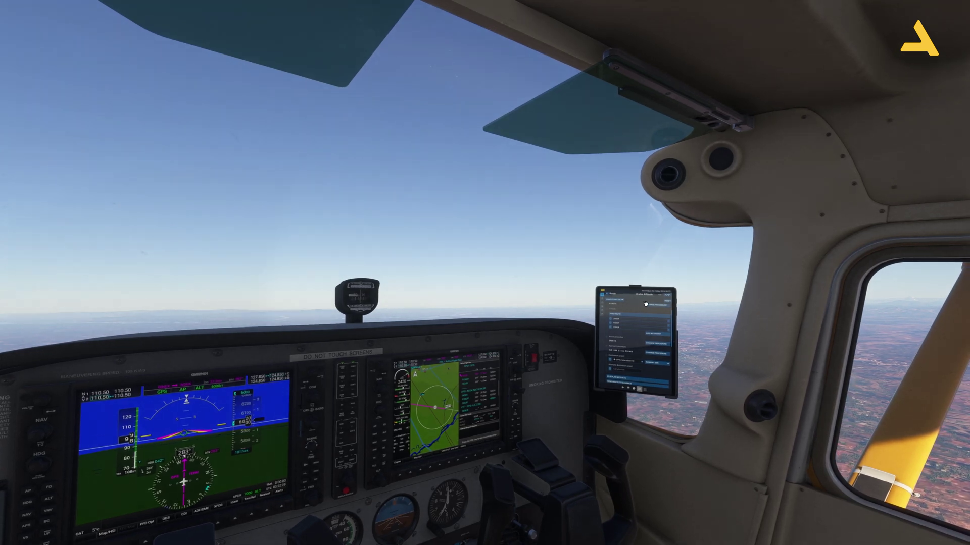
{"action": "left_click", "coordinate": [645, 304]}
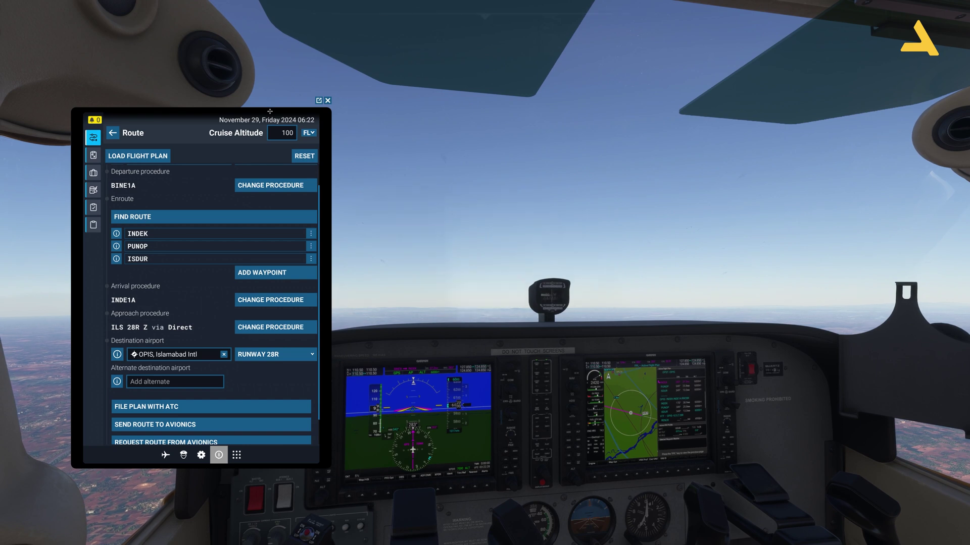
{"action": "left_click_drag", "start_coordinate": [268, 107], "coordinate": [528, 119]}
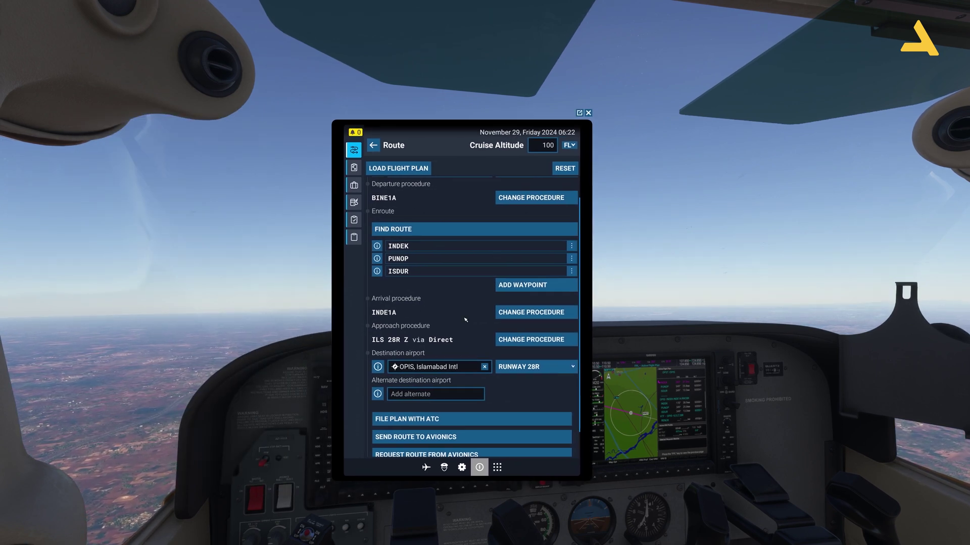
- Set the OPIS destination runway to 10L and try the VFR Ptrn approach
{"action": "left_click", "coordinate": [536, 370]}
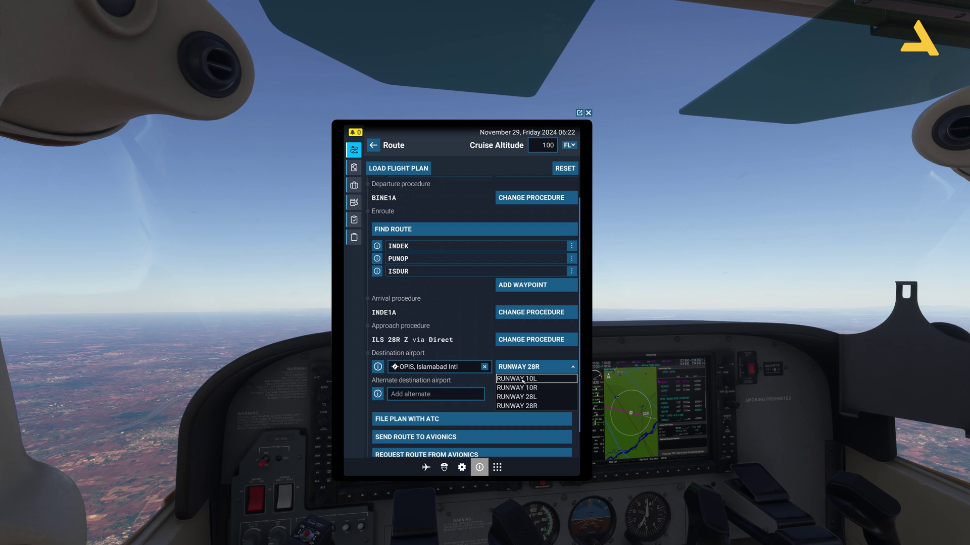
{"action": "left_click", "coordinate": [526, 378]}
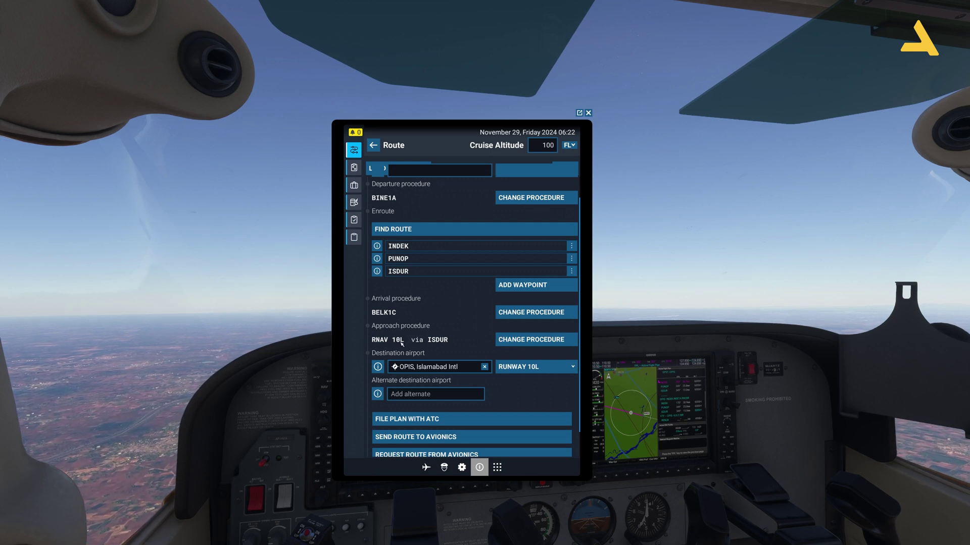
{"action": "left_click", "coordinate": [534, 342]}
{"action": "left_click", "coordinate": [467, 221]}
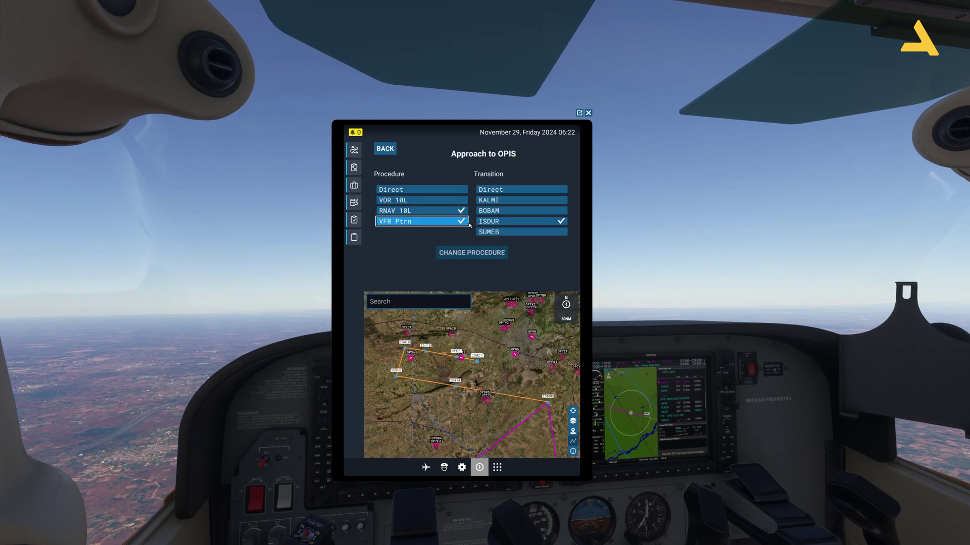
{"action": "left_click", "coordinate": [441, 223]}
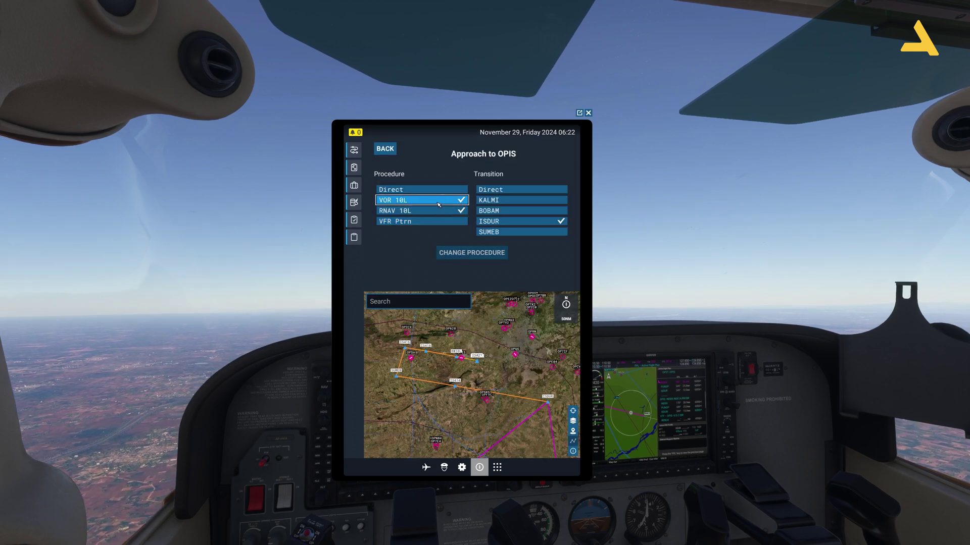
- Compare the VOR 10L and RNAV 10L approaches, then reopen the Route page runway list
{"action": "left_click", "coordinate": [424, 203]}
{"action": "left_click", "coordinate": [427, 213]}
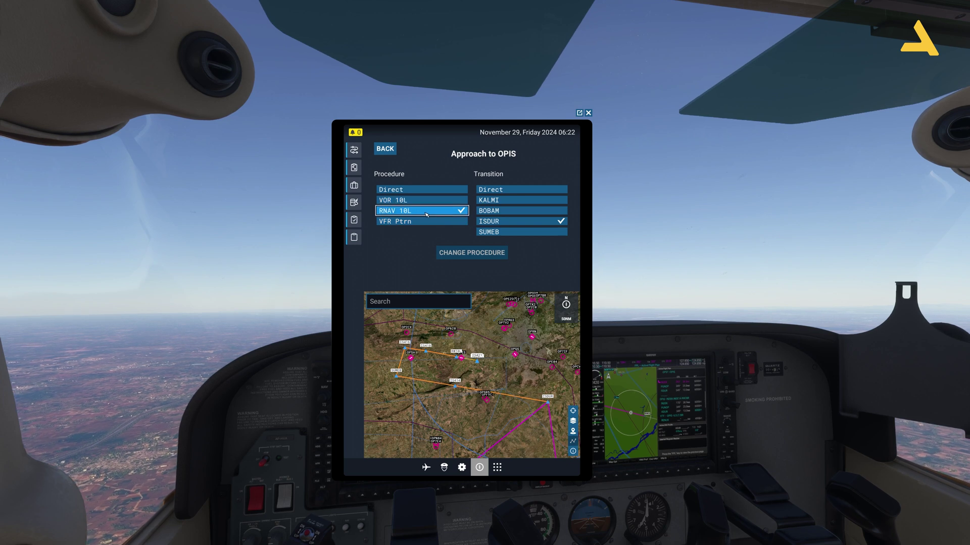
{"action": "left_click", "coordinate": [421, 222]}
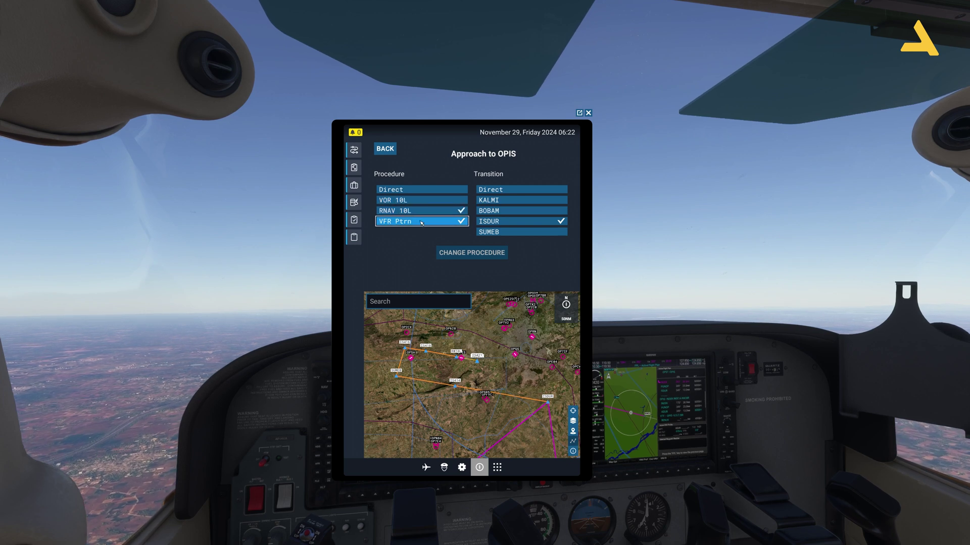
{"action": "left_click", "coordinate": [392, 154]}
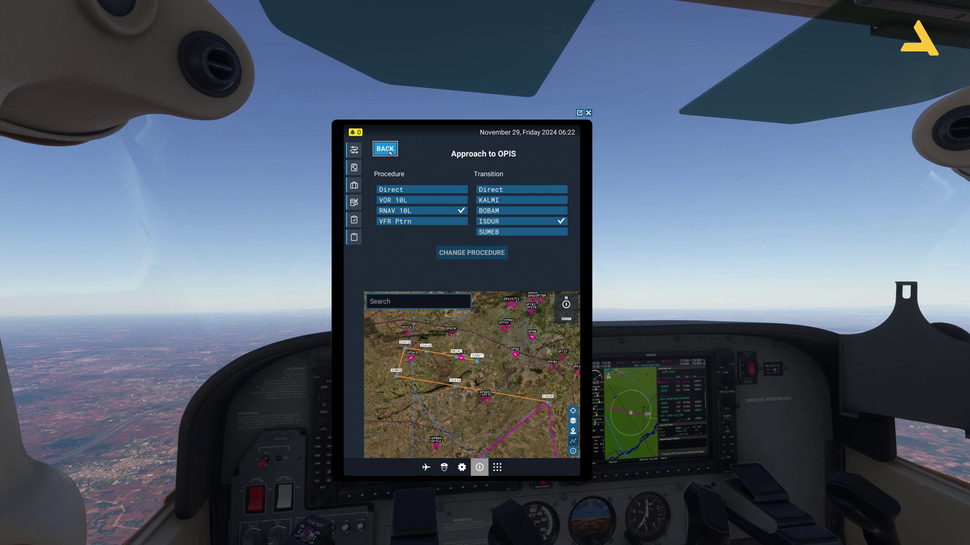
{"action": "left_click", "coordinate": [531, 369]}
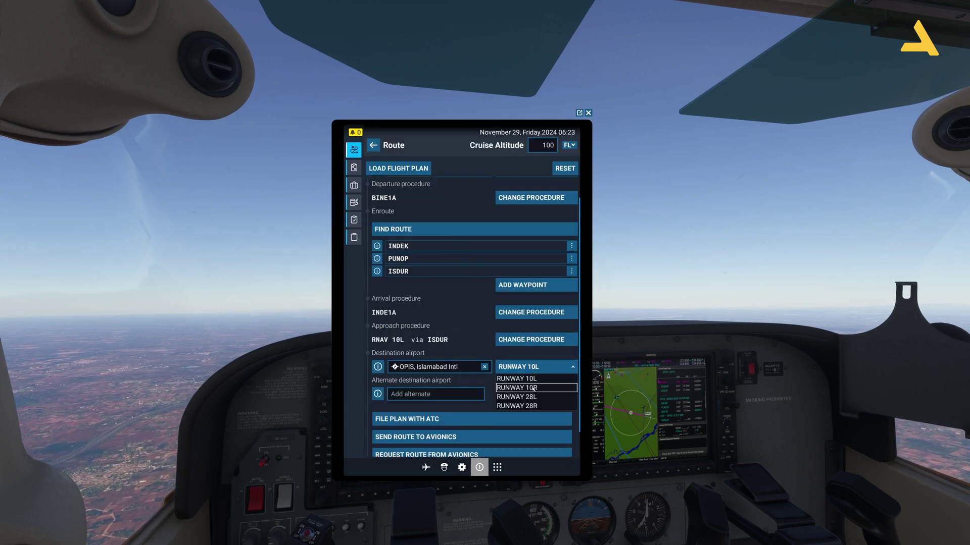
- Switch the OPIS destination runway to 10R and keep the ILS 10R Y approach via BTR
{"action": "left_click", "coordinate": [532, 389]}
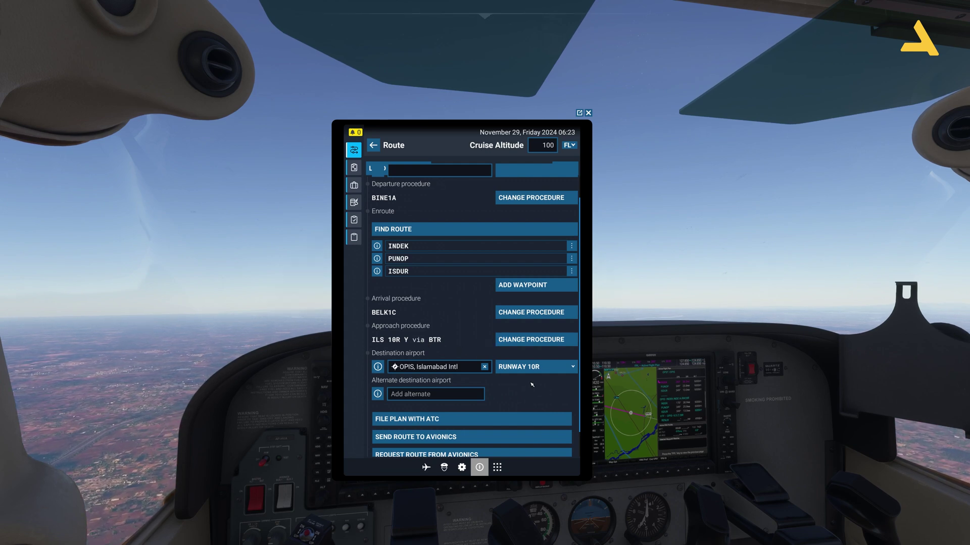
{"action": "left_click", "coordinate": [533, 342]}
{"action": "left_click", "coordinate": [413, 222]}
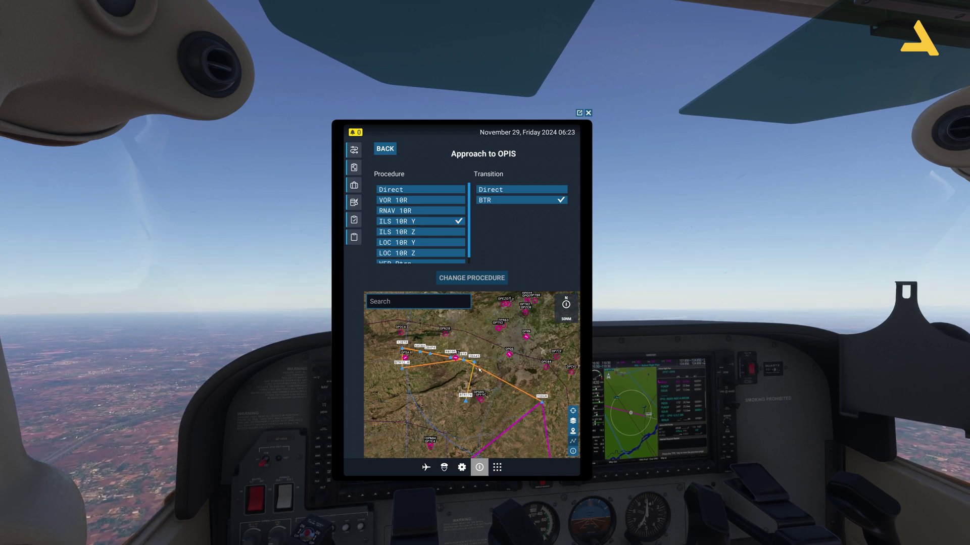
{"action": "scroll", "coordinate": [519, 387], "scroll_direction": "down", "scroll_amount": 1}
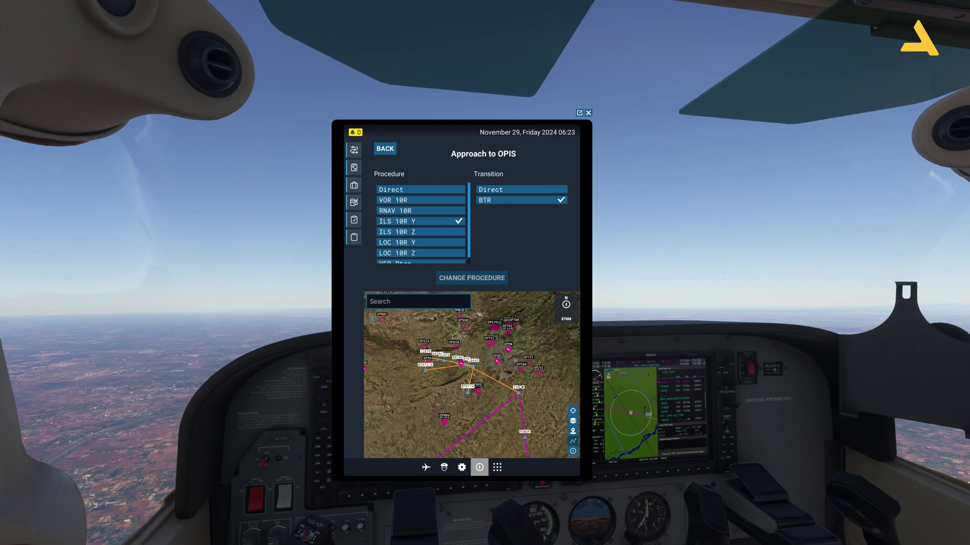
{"action": "scroll", "coordinate": [502, 397], "scroll_direction": "up", "scroll_amount": 1}
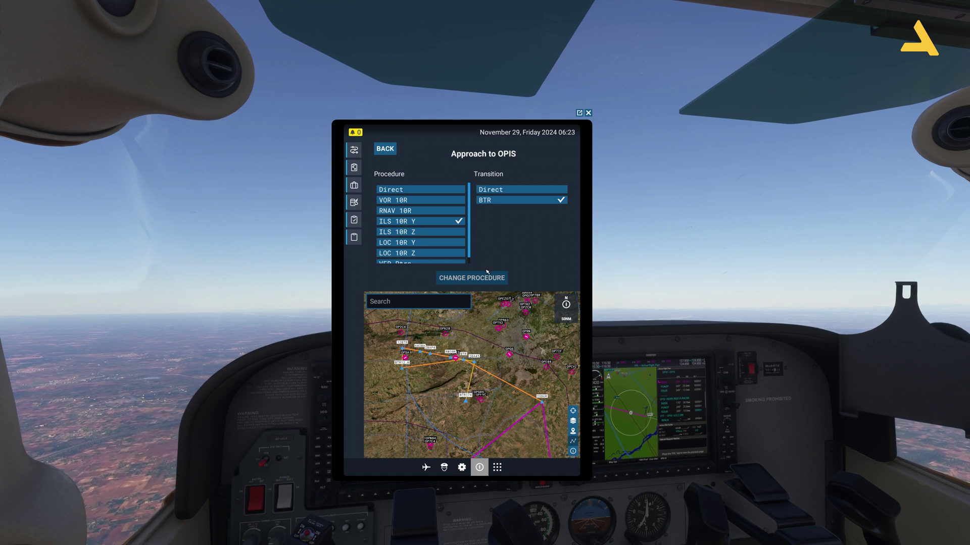
{"action": "left_click", "coordinate": [385, 149]}
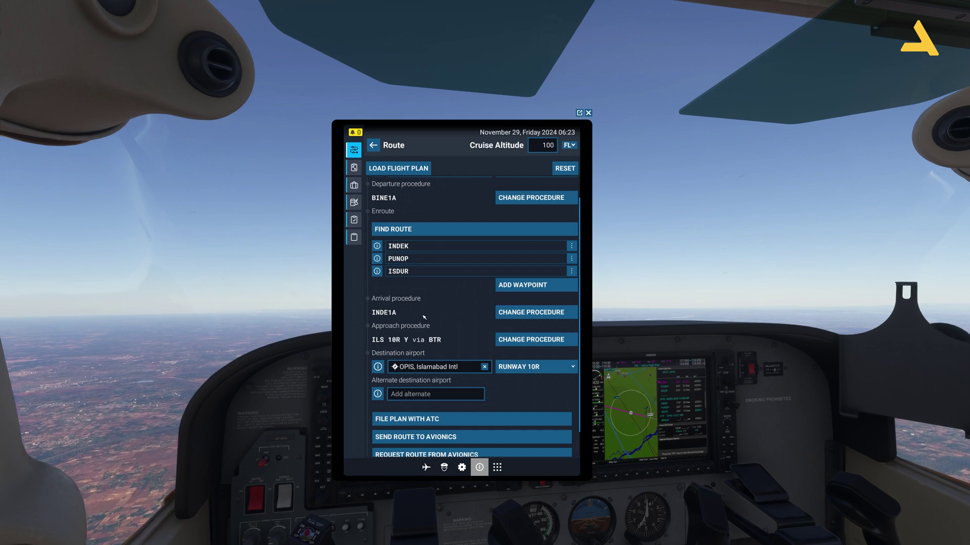
- Leave the INDE1A arrival unchanged, dock the tablet and move in toward the MFD
{"action": "left_click", "coordinate": [543, 314]}
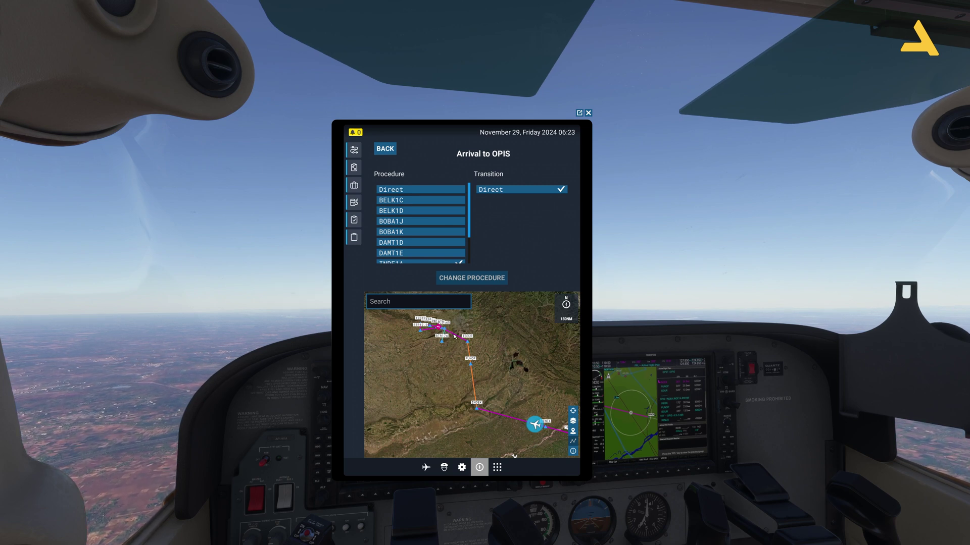
{"action": "left_click", "coordinate": [393, 150]}
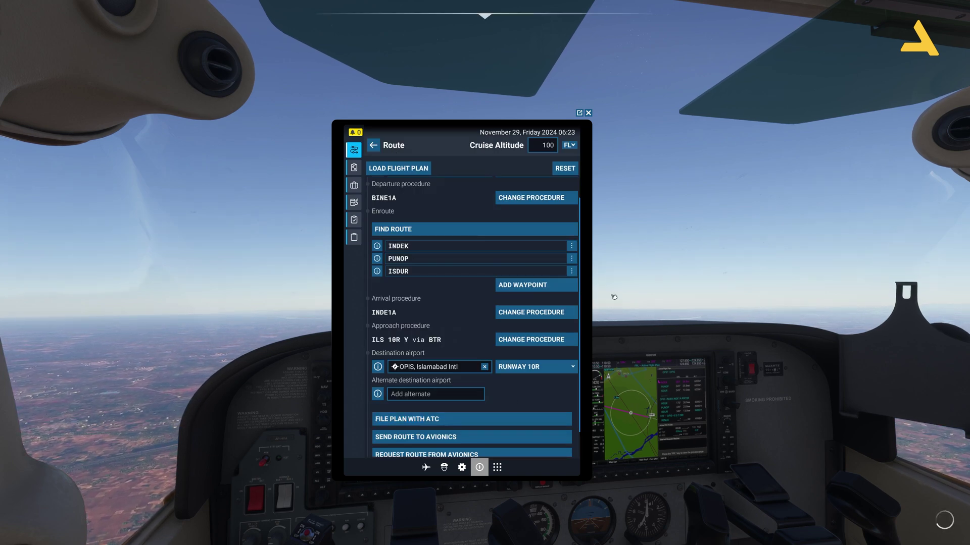
{"action": "left_click", "coordinate": [581, 113]}
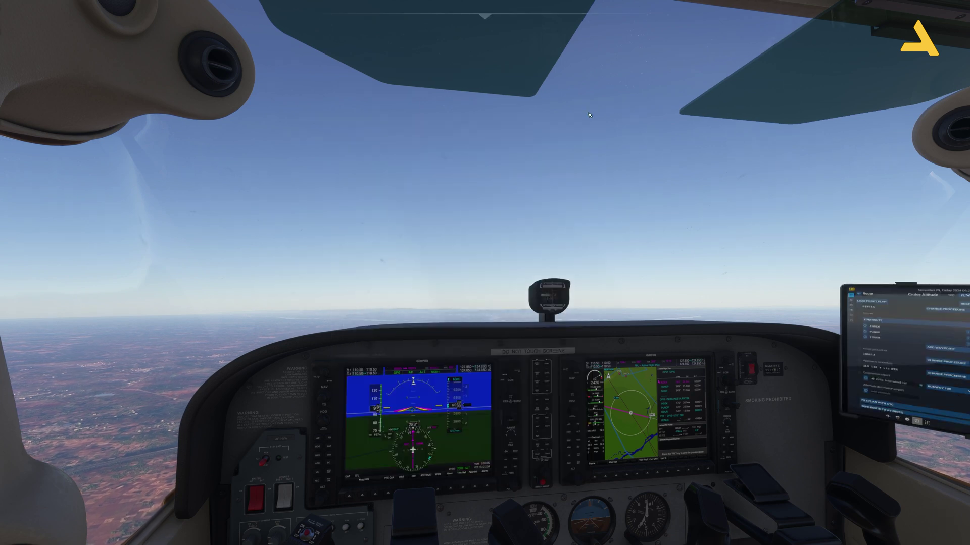
{"action": "key", "text": "a"}
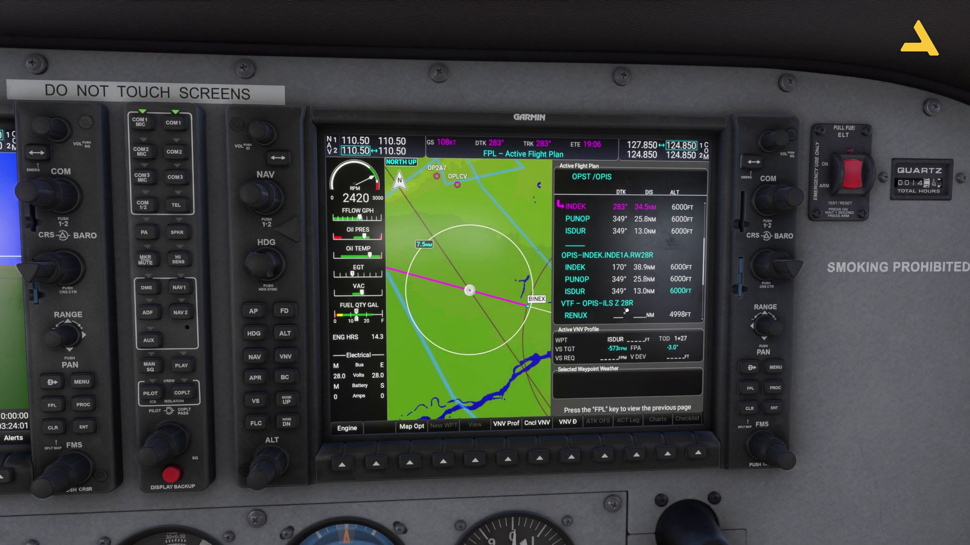
- Send the EFB route to the G1000 avionics with the tablet moved aside
{"action": "key", "text": "Tab"}
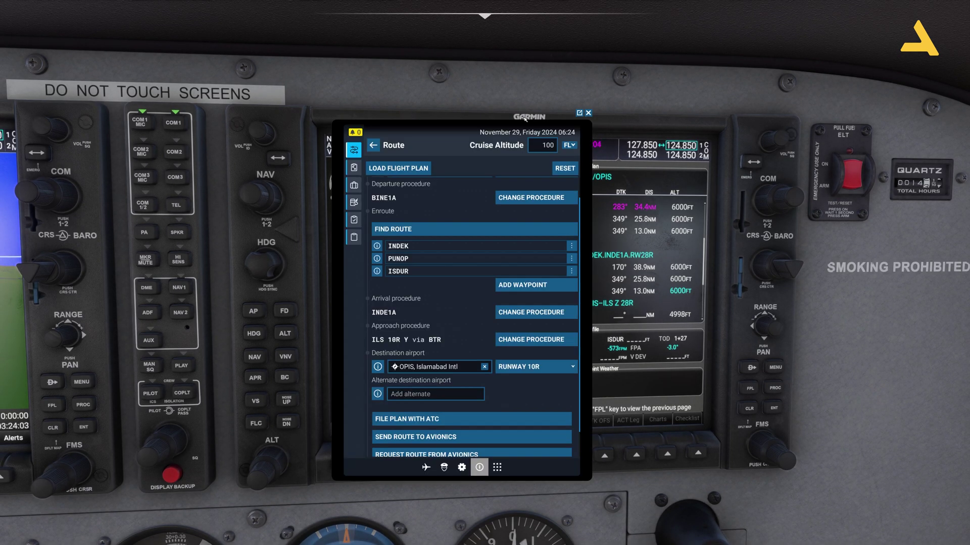
{"action": "left_click_drag", "start_coordinate": [525, 116], "coordinate": [257, 115]}
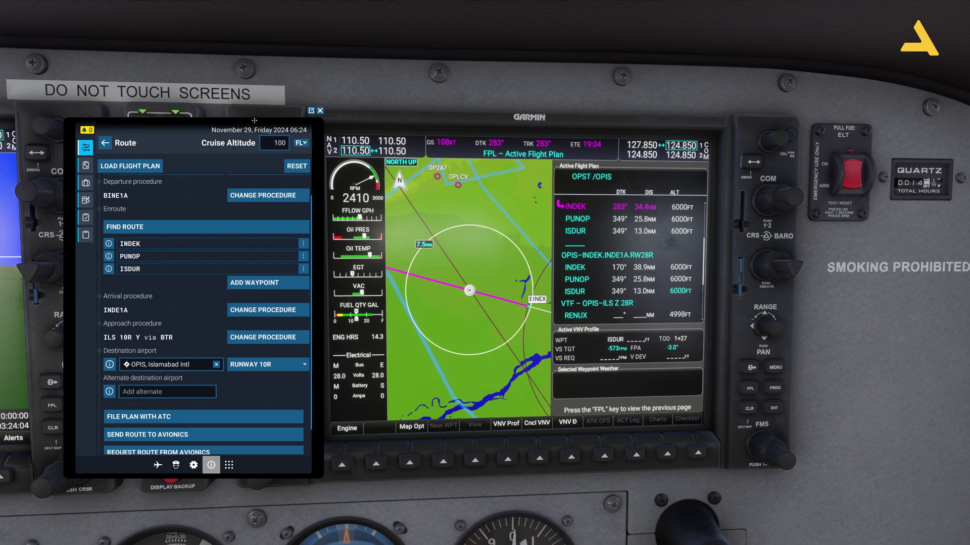
{"action": "left_click", "coordinate": [198, 440]}
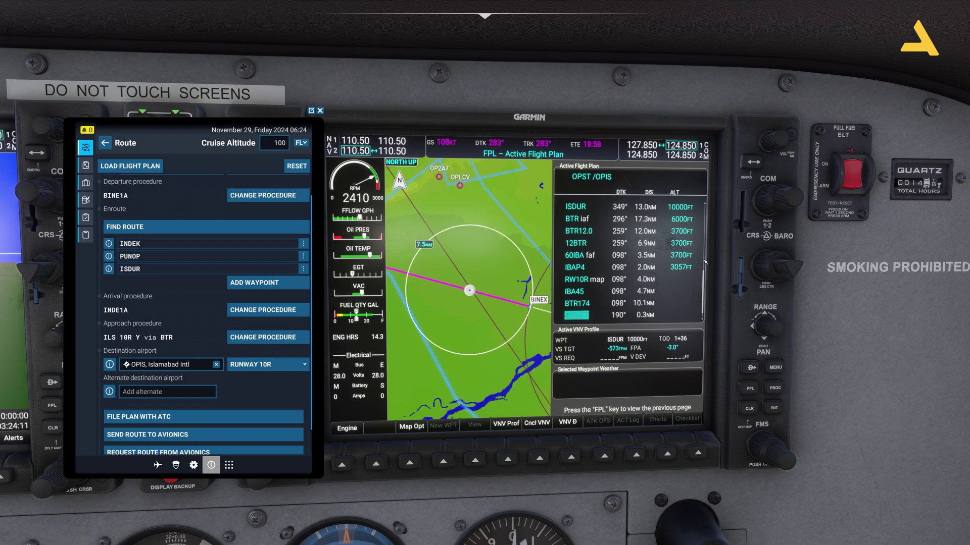
- Scroll the active flight plan to check INDE1A.RW10R and ILS Y 10R via BTR
{"action": "scroll", "coordinate": [757, 442], "scroll_direction": "up", "scroll_amount": 7}
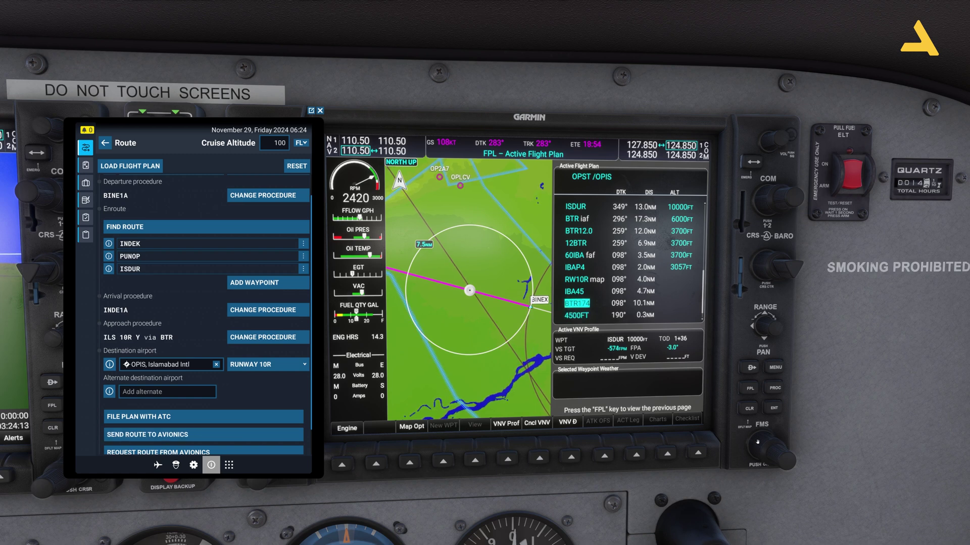
{"action": "scroll", "coordinate": [757, 442], "scroll_direction": "up", "scroll_amount": 5}
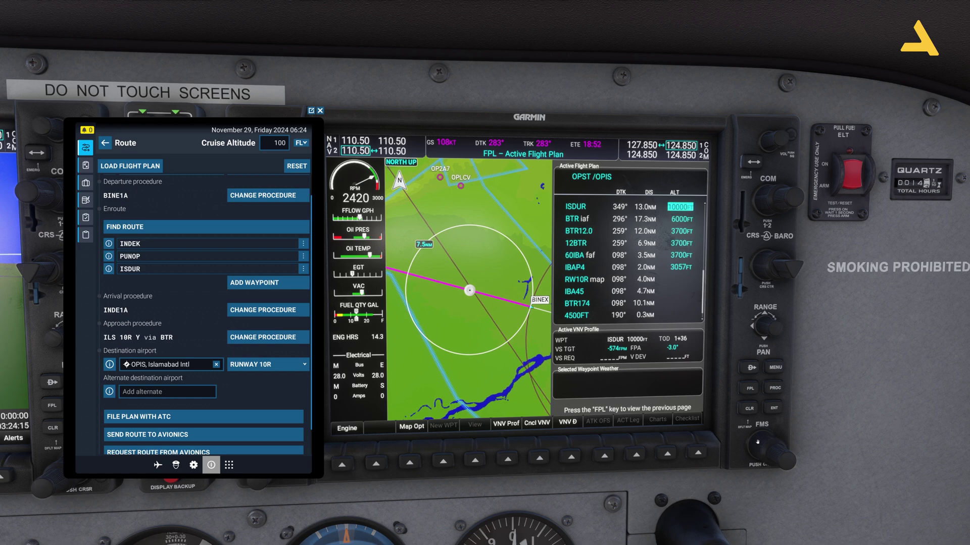
{"action": "scroll", "coordinate": [757, 441], "scroll_direction": "up", "scroll_amount": 3}
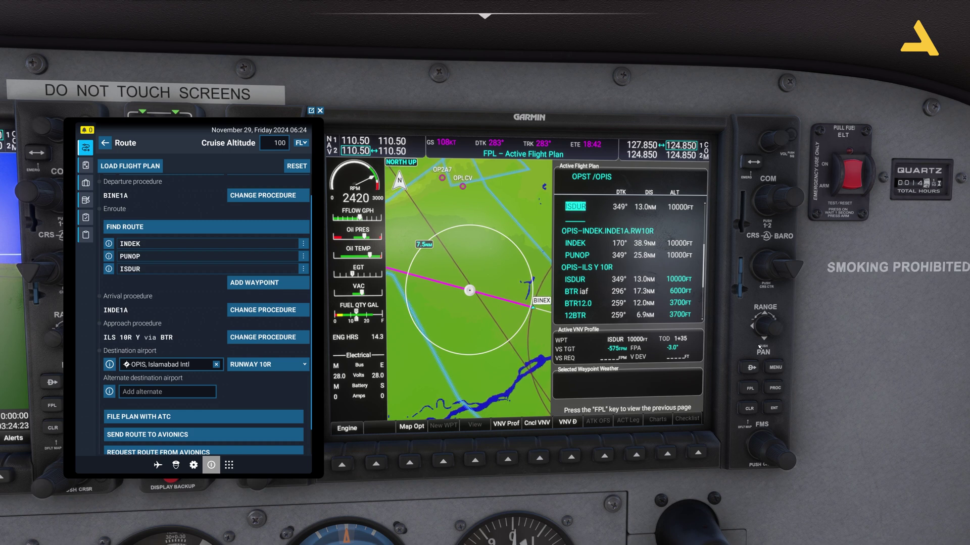
{"action": "scroll", "coordinate": [763, 330], "scroll_direction": "up", "scroll_amount": 5}
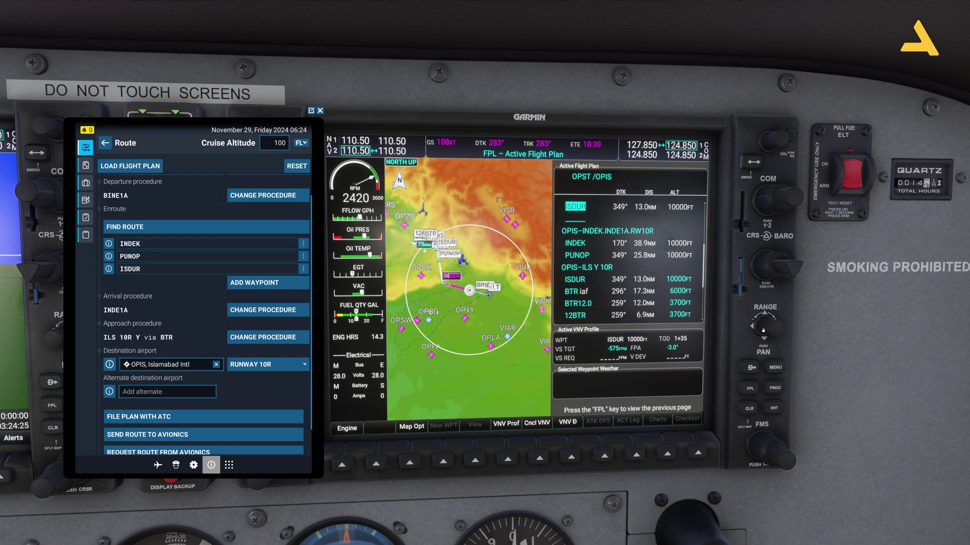
{"action": "scroll", "coordinate": [763, 330], "scroll_direction": "down", "scroll_amount": 1}
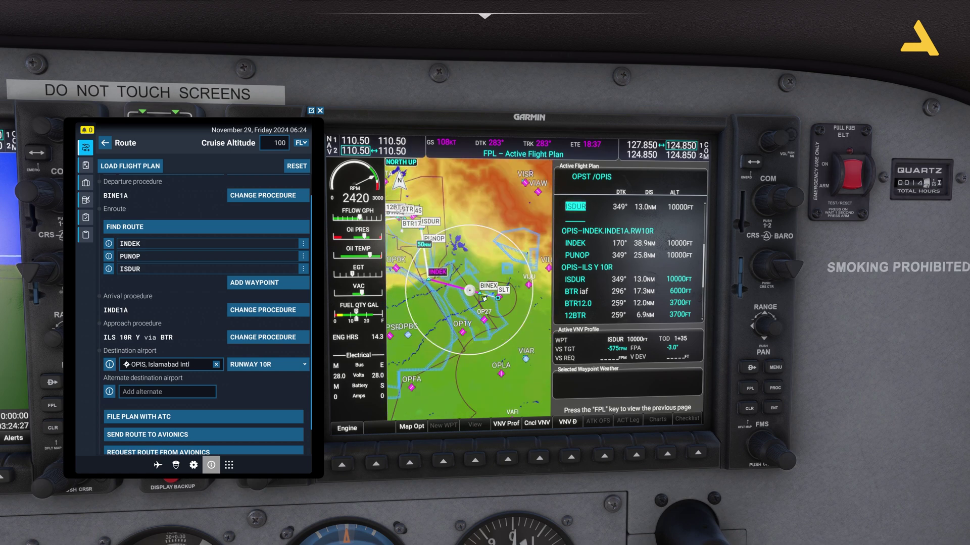
{"action": "scroll", "coordinate": [761, 325], "scroll_direction": "down", "scroll_amount": 3}
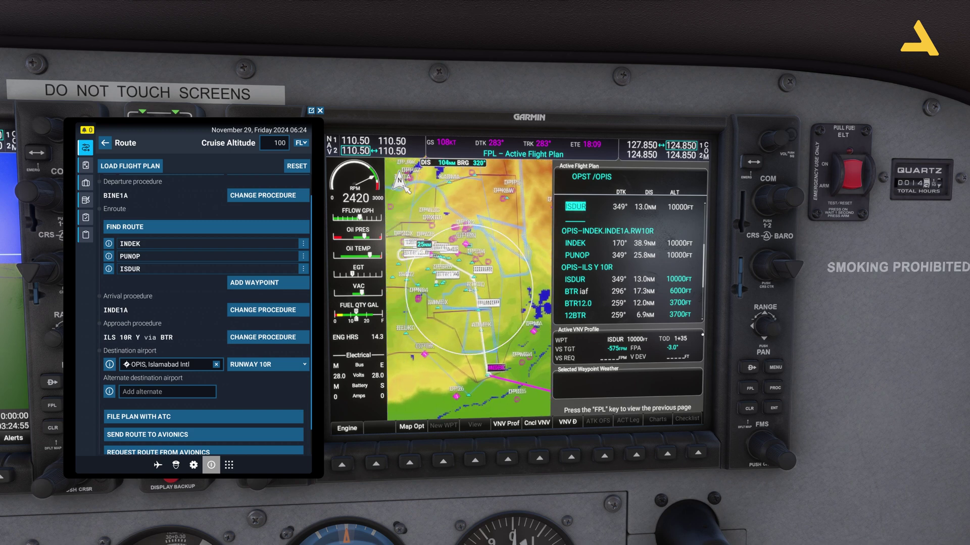
- Adjust range and pan the G1000 map to frame the ISDUR, BTR and 12BTR approach waypoints
{"action": "scroll", "coordinate": [766, 327], "scroll_direction": "up", "scroll_amount": 3}
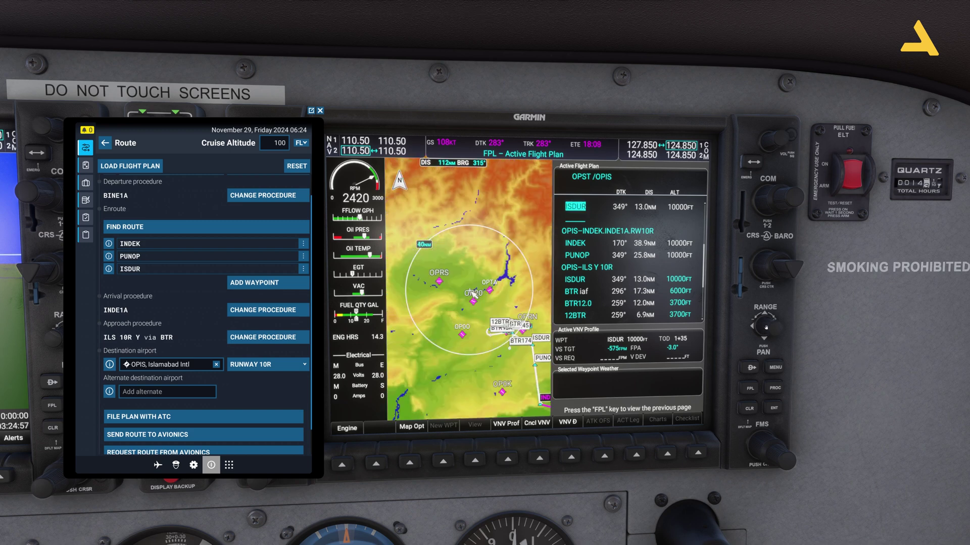
{"action": "scroll", "coordinate": [765, 327], "scroll_direction": "down", "scroll_amount": 3}
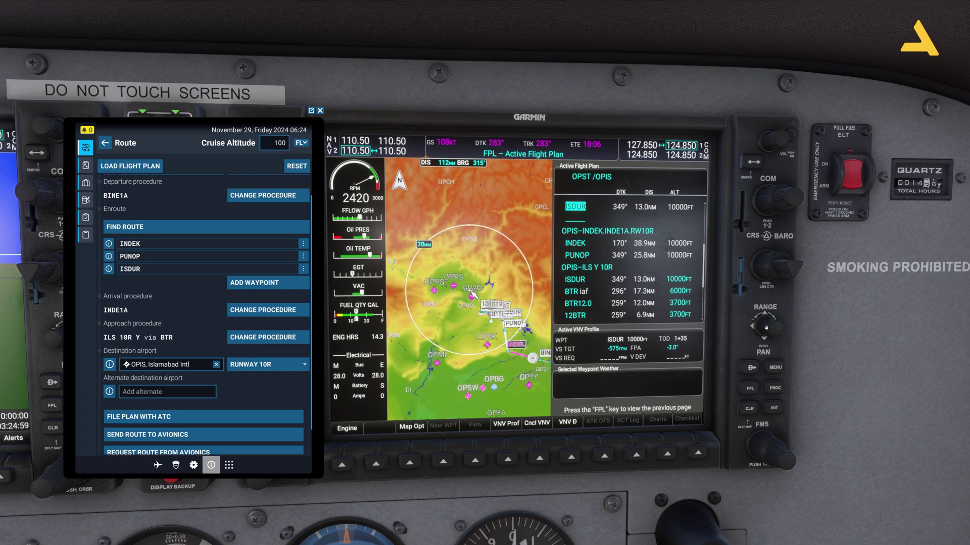
{"action": "mouse_move", "coordinate": [766, 327]}
{"action": "left_mouse_down"}
{"action": "mouse_move", "coordinate": [800, 340]}
{"action": "mouse_move", "coordinate": [774, 335]}
{"action": "left_mouse_up"}
{"action": "left_click_drag", "start_coordinate": [539, 345], "coordinate": [539, 397]}
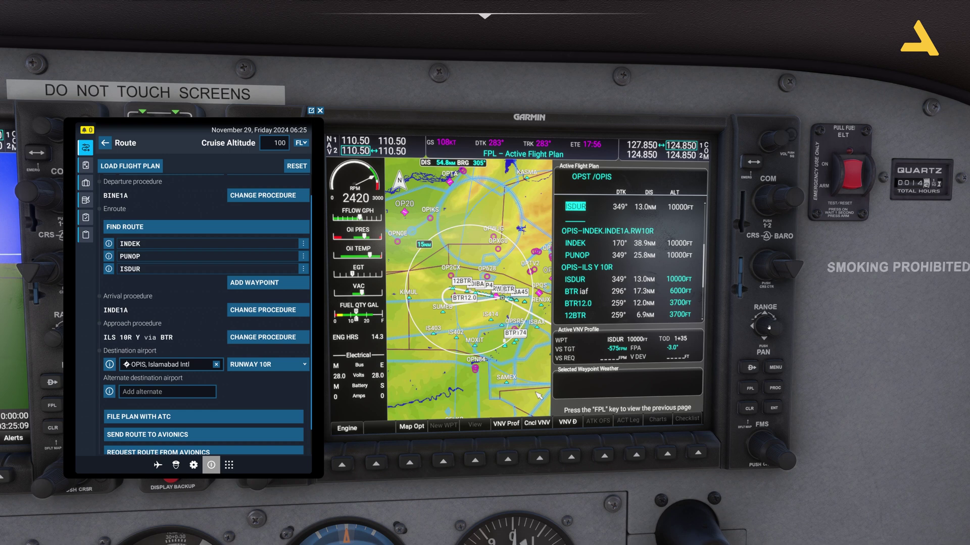
{"action": "scroll", "coordinate": [473, 294], "scroll_direction": "down", "scroll_amount": 1}
{"action": "scroll", "coordinate": [473, 294], "scroll_direction": "up", "scroll_amount": 1}
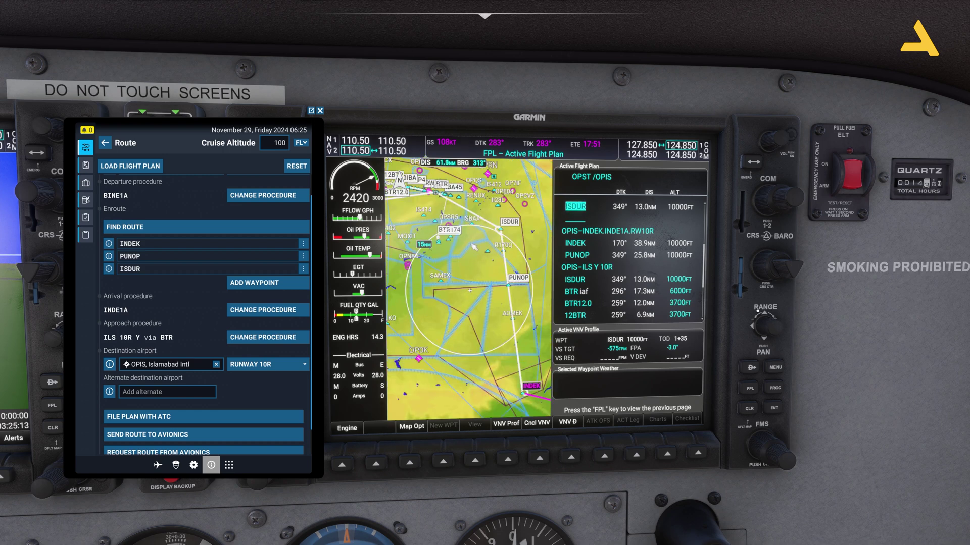
{"action": "left_click_drag", "start_coordinate": [470, 290], "coordinate": [514, 193]}
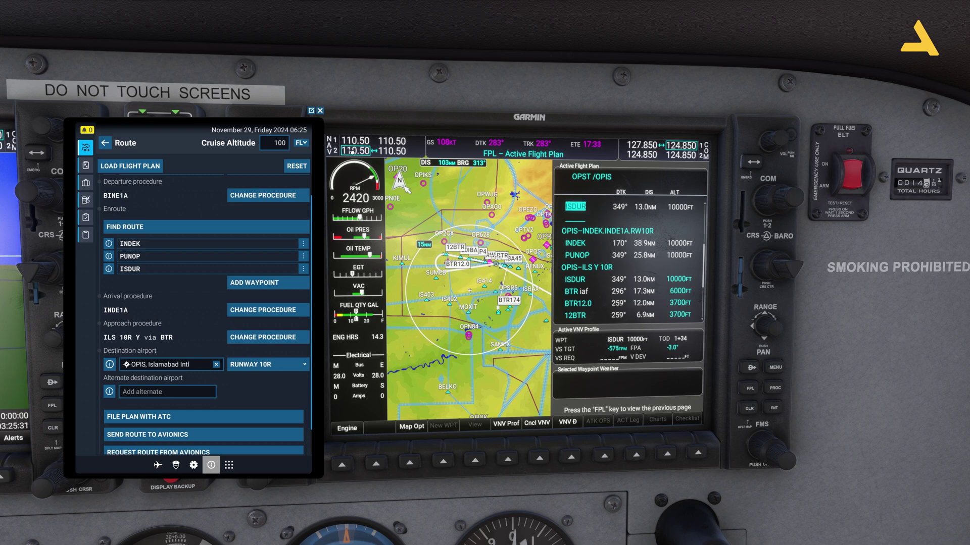
- Close the tablet and open the G1000 Procedures menu over the active flight plan
{"action": "left_click", "coordinate": [320, 110]}
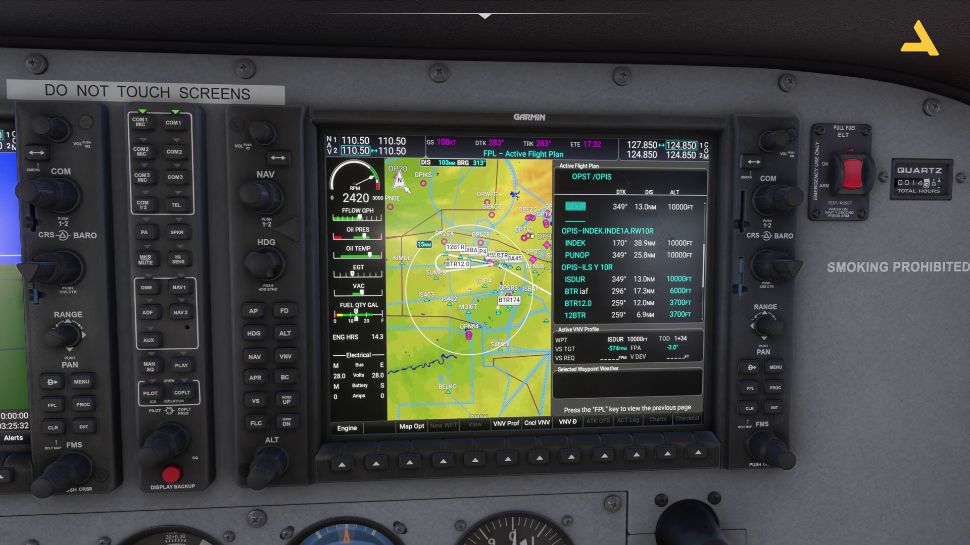
{"action": "left_click", "coordinate": [751, 388]}
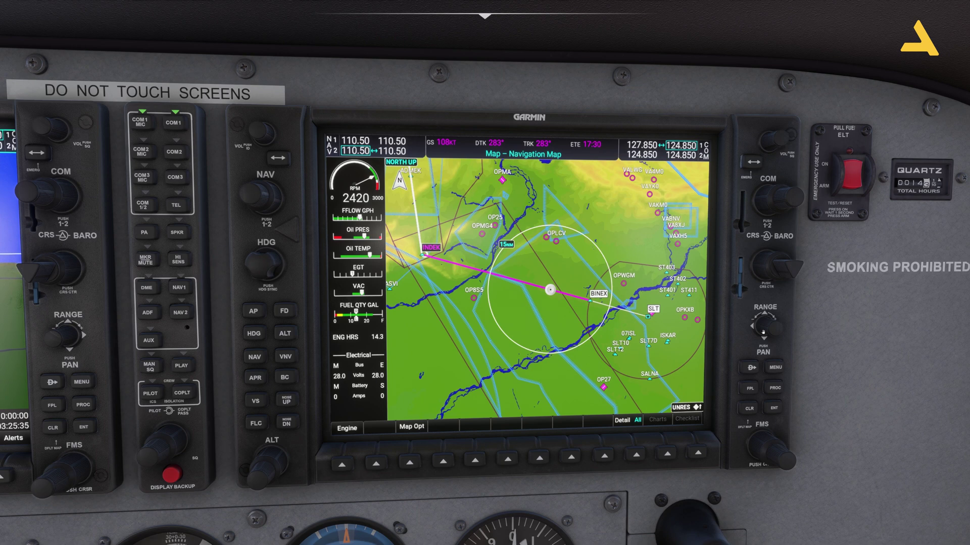
{"action": "left_click", "coordinate": [753, 390]}
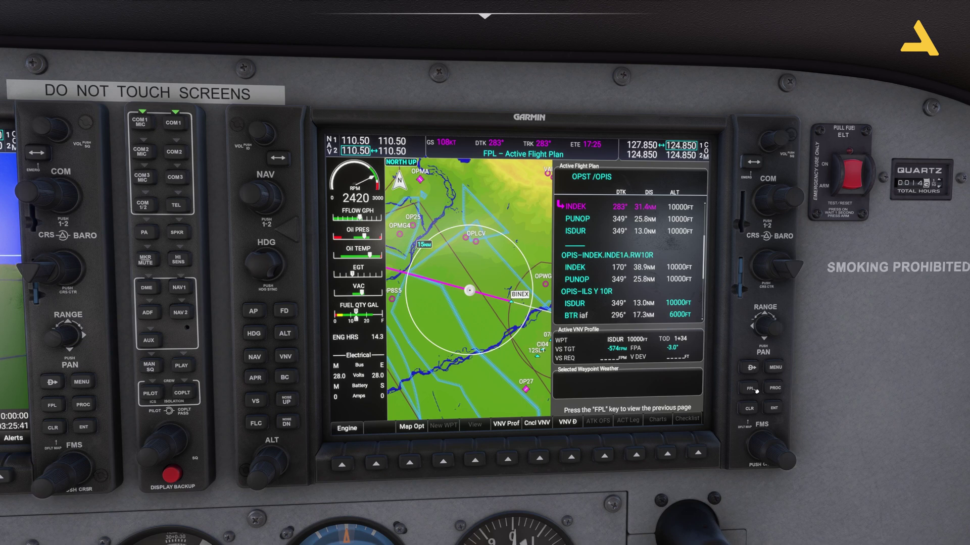
{"action": "left_click", "coordinate": [776, 389]}
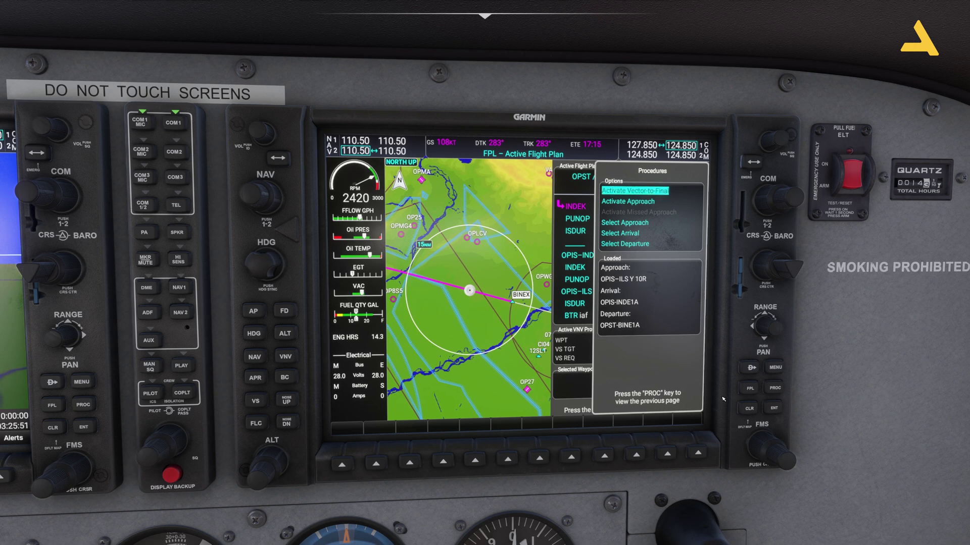
{"action": "left_click", "coordinate": [748, 410]}
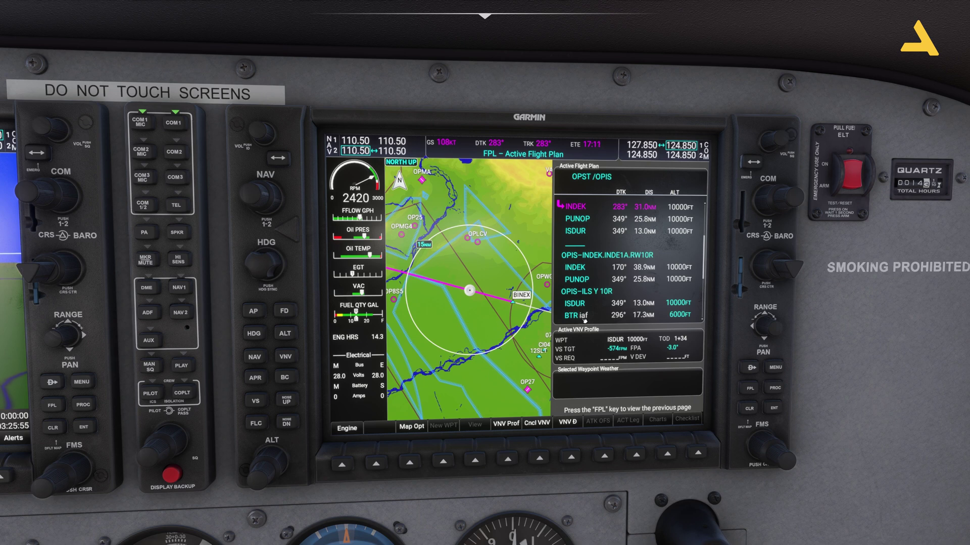
{"action": "left_click", "coordinate": [760, 447]}
{"action": "scroll", "coordinate": [751, 440], "scroll_direction": "down", "scroll_amount": 5}
{"action": "scroll", "coordinate": [751, 441], "scroll_direction": "down", "scroll_amount": 5}
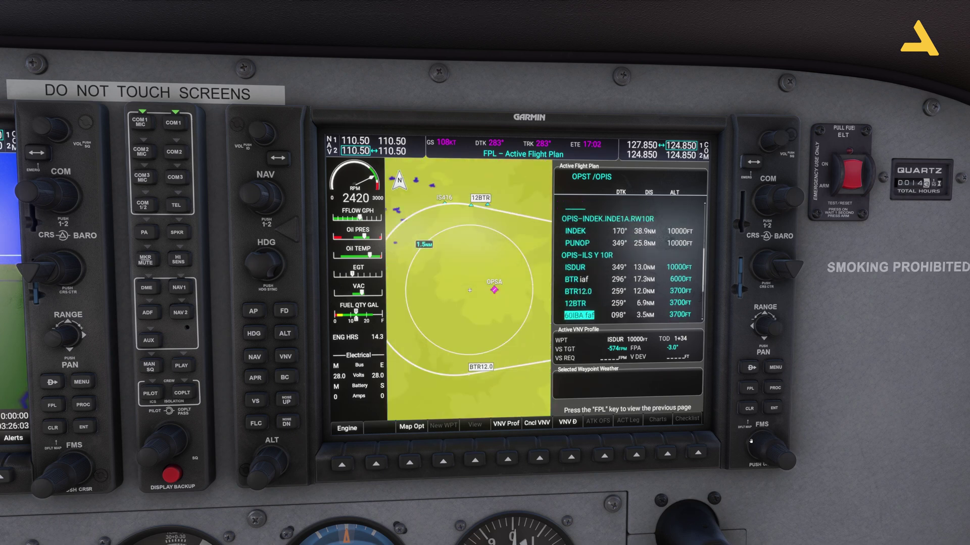
{"action": "scroll", "coordinate": [751, 441], "scroll_direction": "down", "scroll_amount": 3}
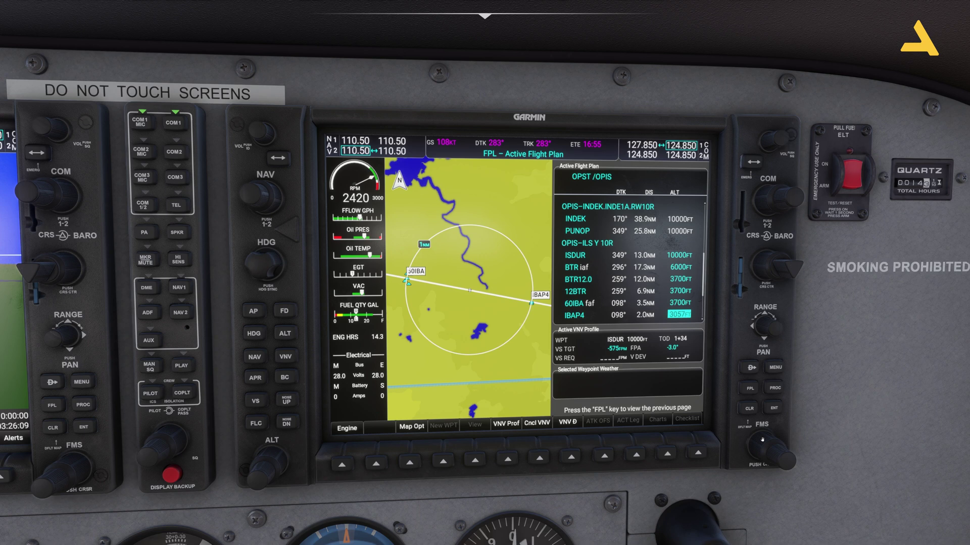
{"action": "scroll", "coordinate": [762, 440], "scroll_direction": "down", "scroll_amount": 1}
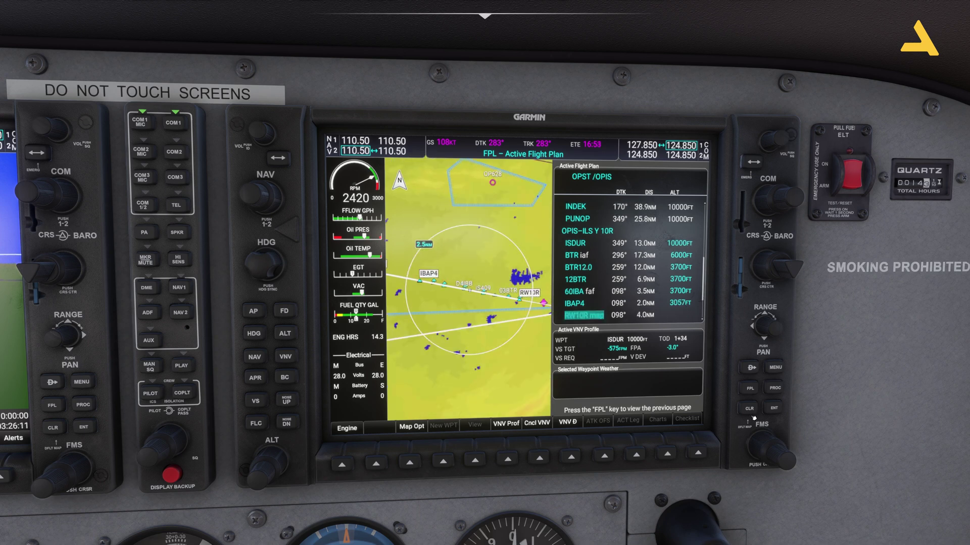
{"action": "left_click", "coordinate": [774, 390]}
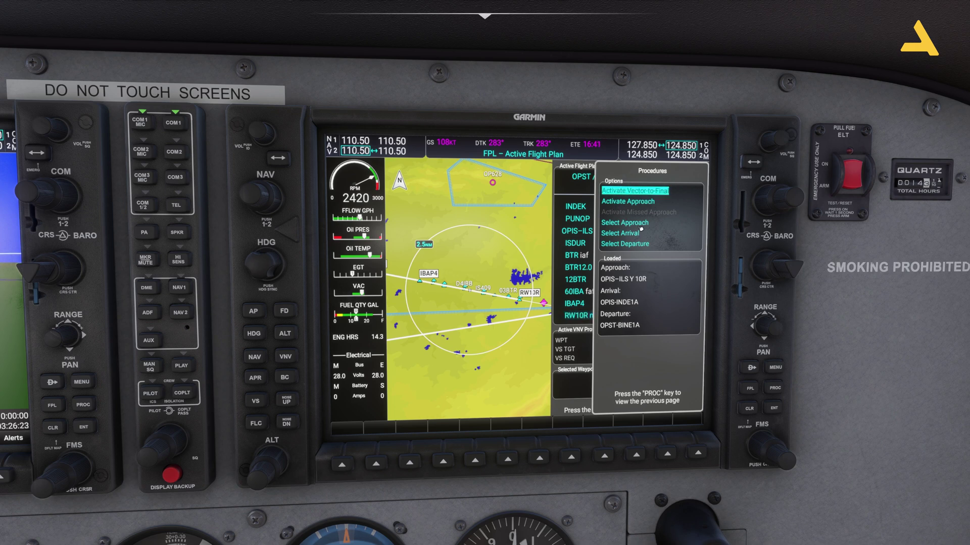
- Choose Select Approach to list the Islamabad Intl ILS and RNAV approaches
{"action": "scroll", "coordinate": [754, 449], "scroll_direction": "down", "scroll_amount": 1}
{"action": "scroll", "coordinate": [755, 449], "scroll_direction": "down", "scroll_amount": 1}
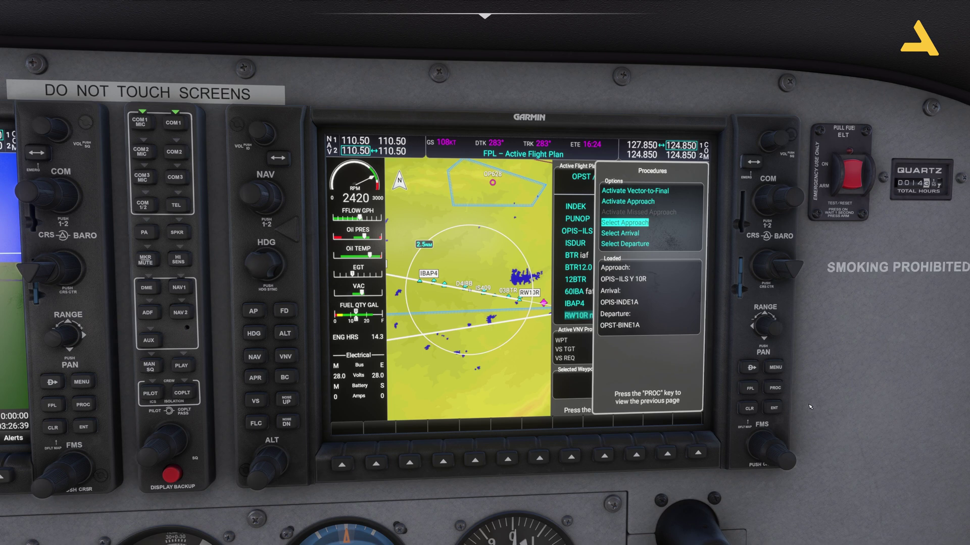
{"action": "left_click", "coordinate": [773, 407]}
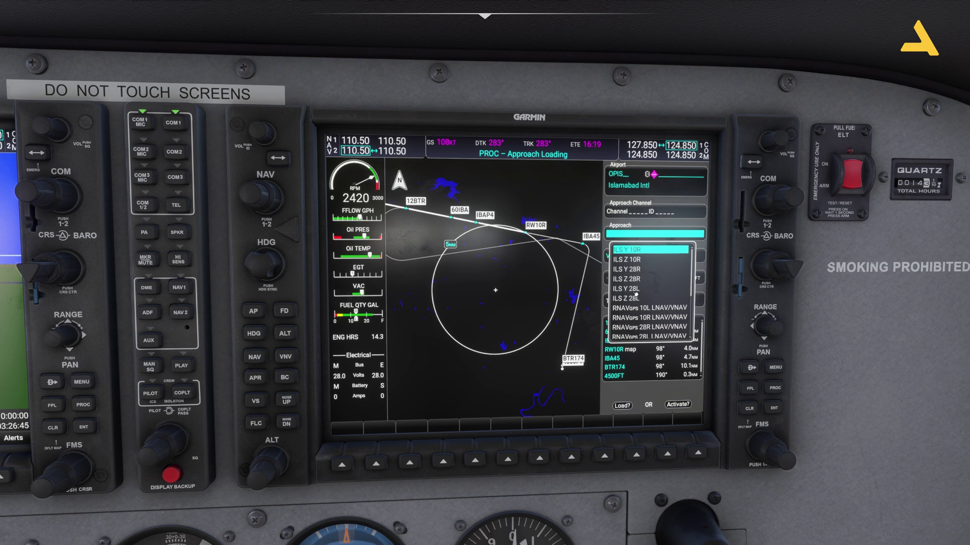
- Scroll the approach list down to ILS Y 28R and confirm it
{"action": "scroll", "coordinate": [761, 444], "scroll_direction": "down", "scroll_amount": 2}
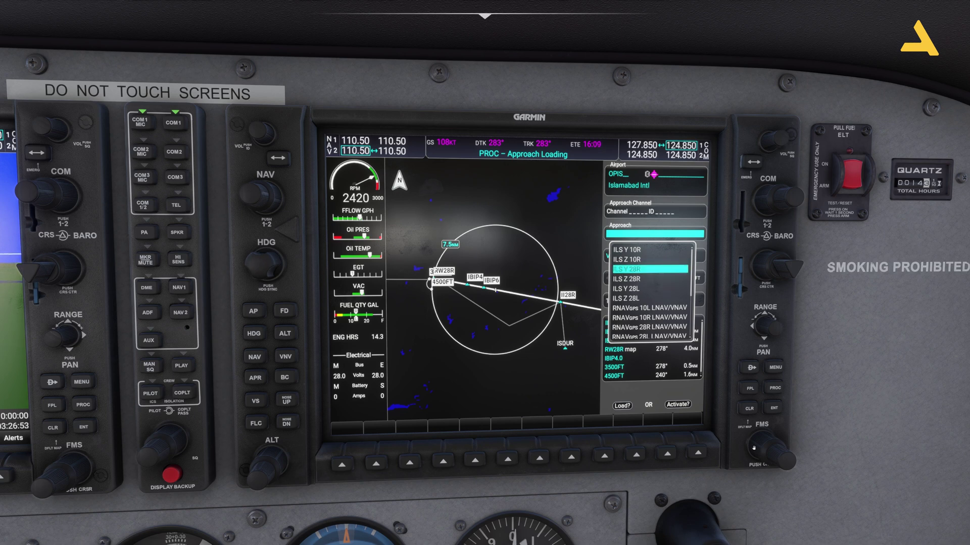
{"action": "scroll", "coordinate": [754, 447], "scroll_direction": "down", "scroll_amount": 14}
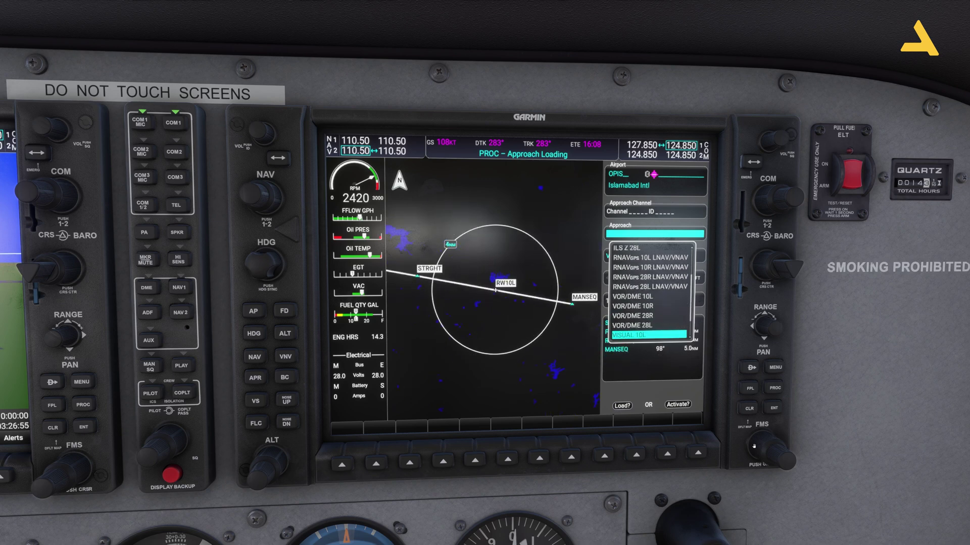
{"action": "scroll", "coordinate": [754, 447], "scroll_direction": "down", "scroll_amount": 1}
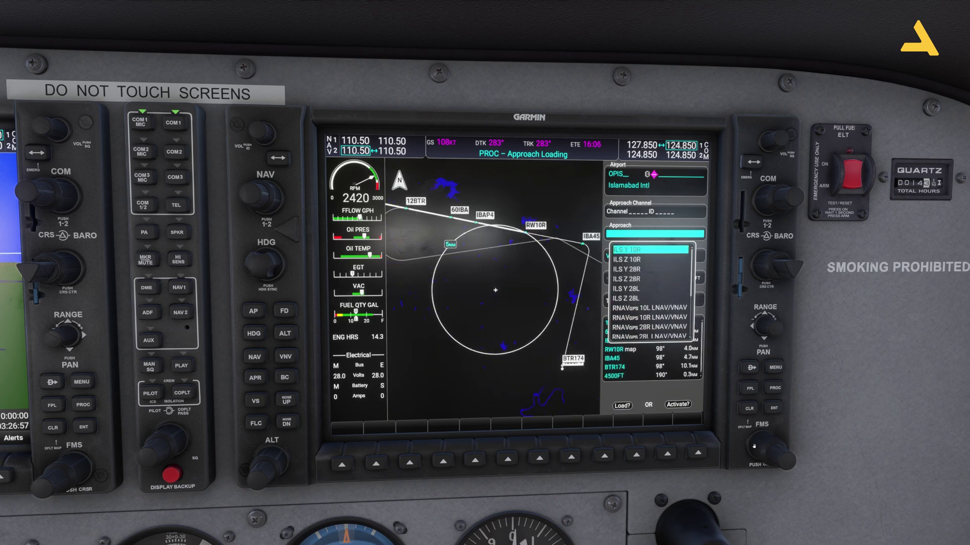
{"action": "scroll", "coordinate": [753, 447], "scroll_direction": "down", "scroll_amount": 2}
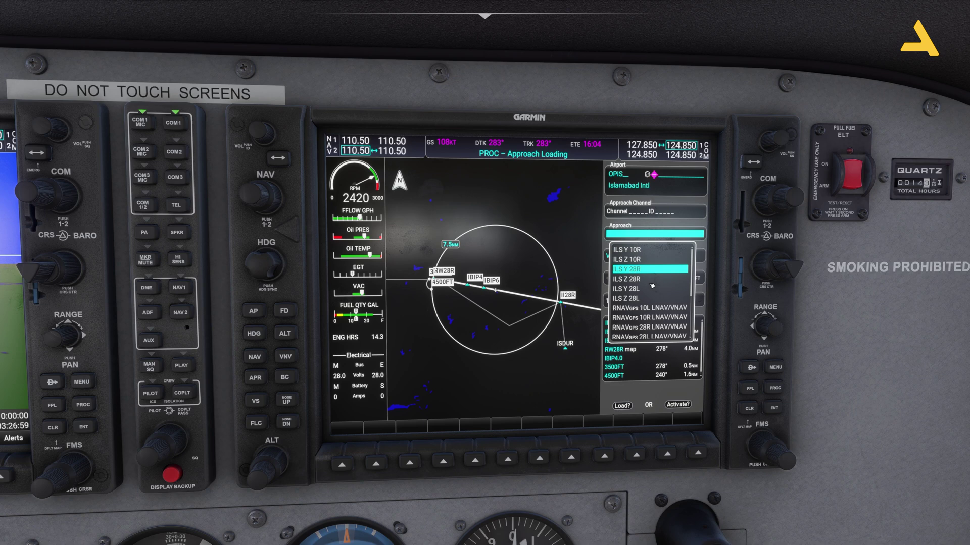
{"action": "left_click", "coordinate": [777, 406]}
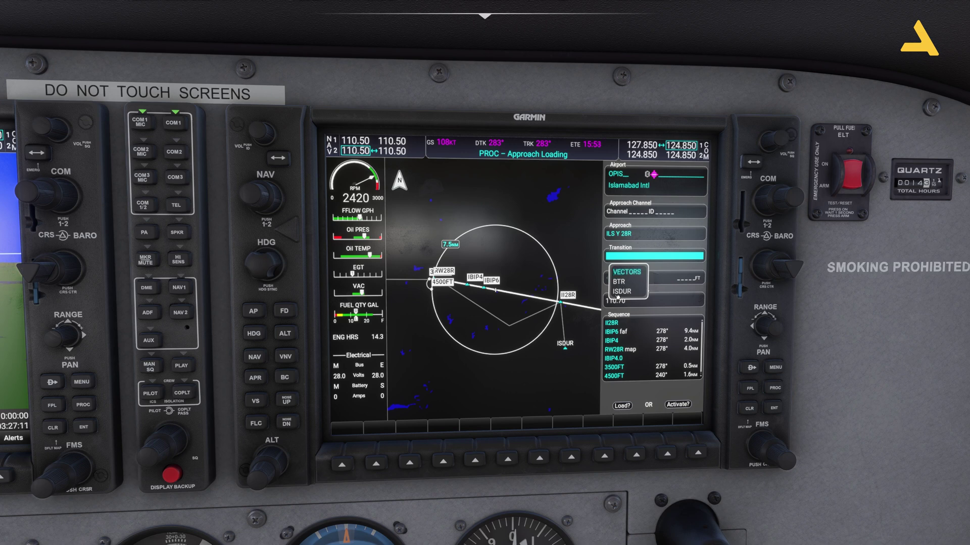
- Choose ISDUR as the ILS Y 28R transition and bring up the Load? prompt
{"action": "scroll", "coordinate": [755, 442], "scroll_direction": "down", "scroll_amount": 2}
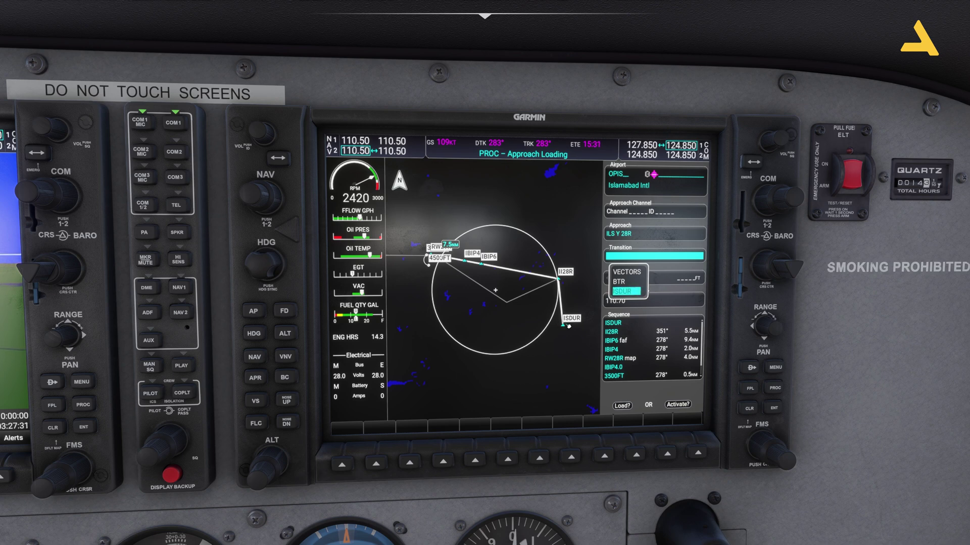
{"action": "left_click", "coordinate": [772, 411]}
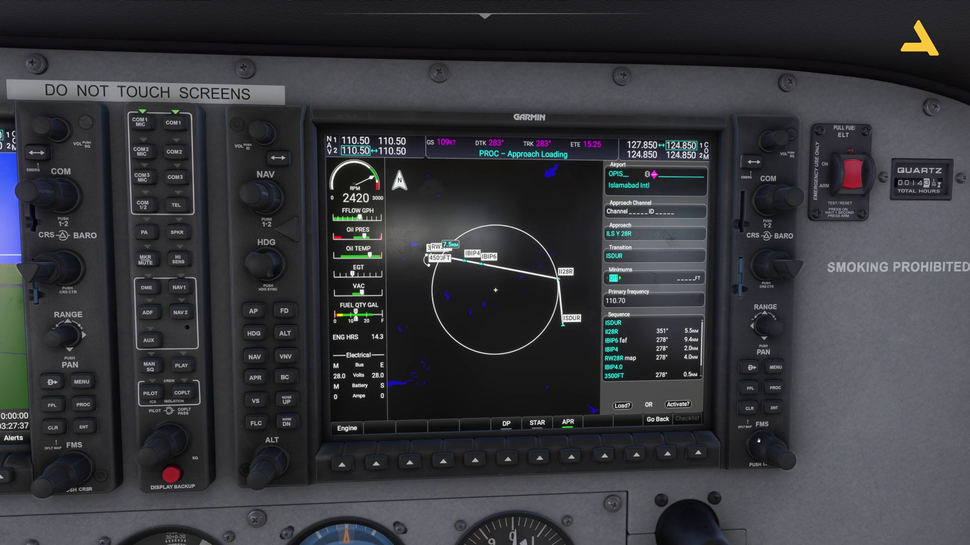
{"action": "scroll", "coordinate": [758, 441], "scroll_direction": "down", "scroll_amount": 9}
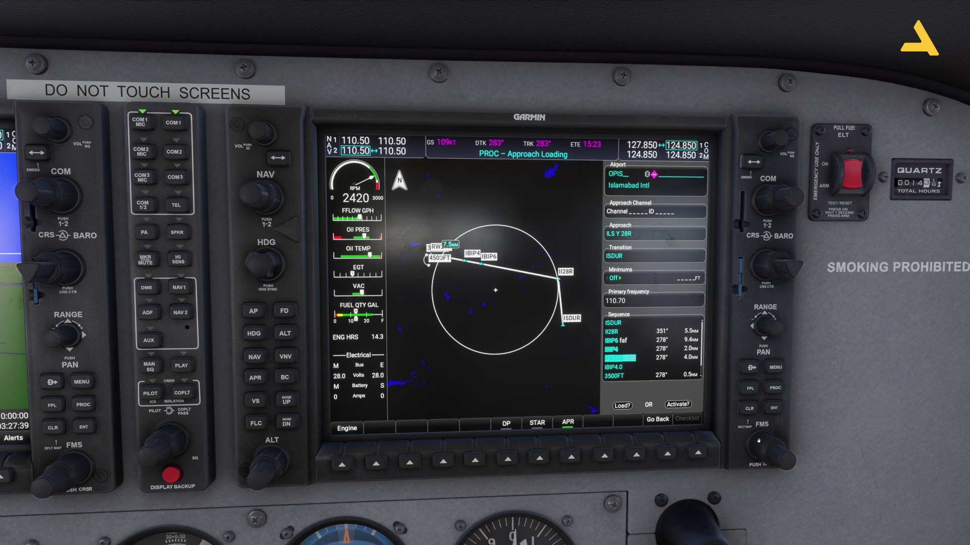
{"action": "scroll", "coordinate": [758, 441], "scroll_direction": "up", "scroll_amount": 1}
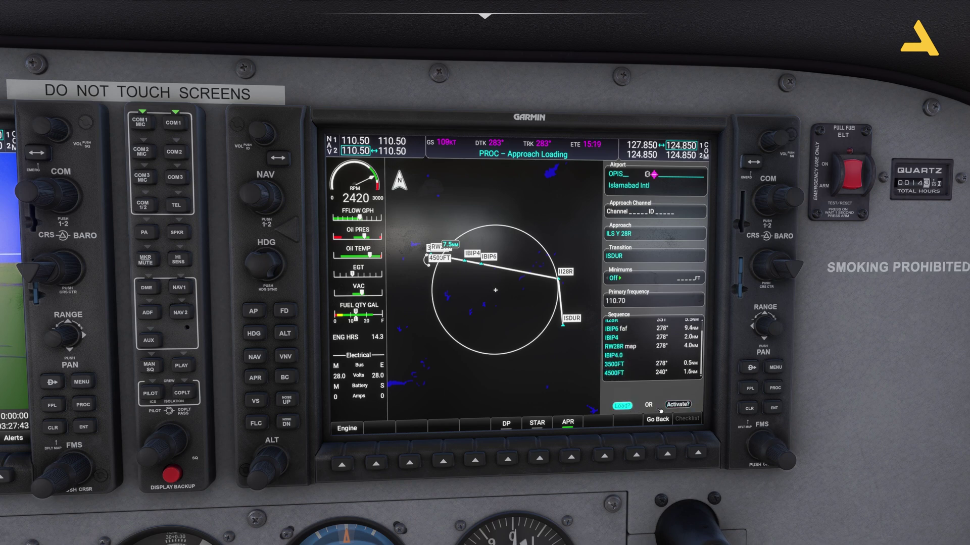
{"action": "left_click", "coordinate": [765, 408]}
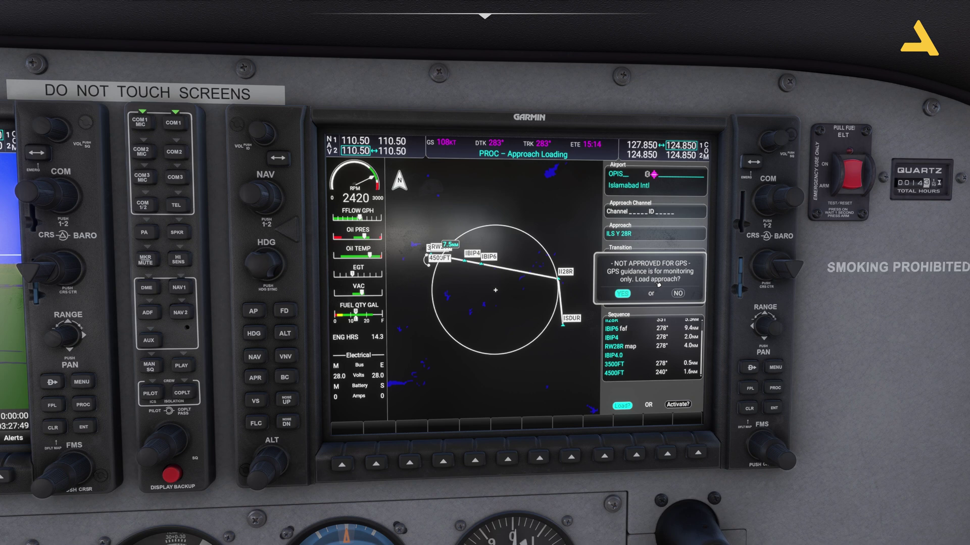
- Accept the non-GPS-approved warning to load ILS Y 28R via ISDUR, then activate the map pointer
{"action": "left_click", "coordinate": [776, 408]}
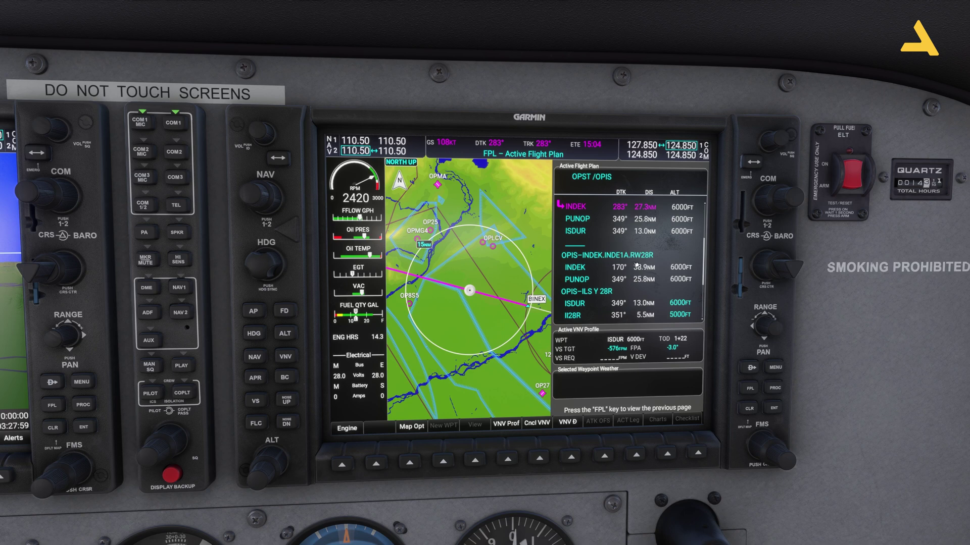
{"action": "left_click", "coordinate": [773, 328]}
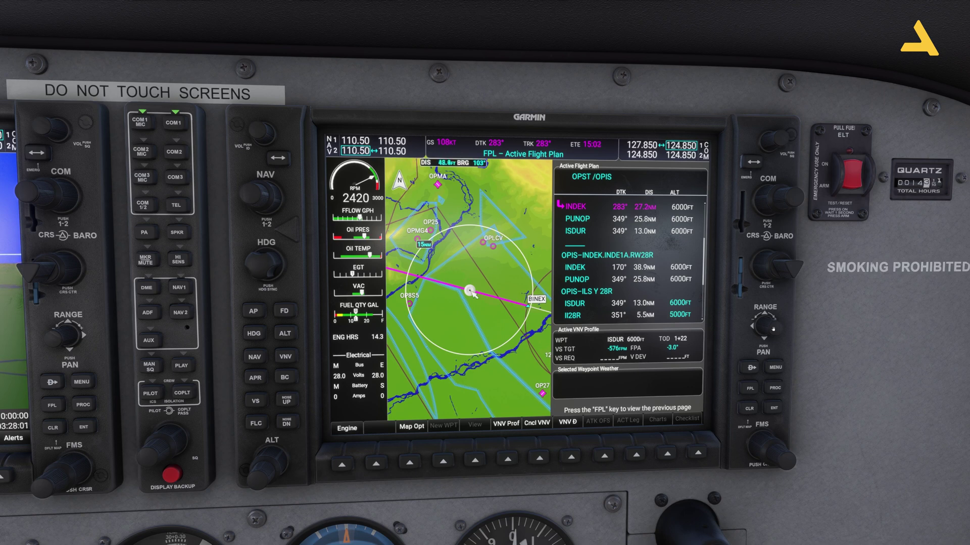